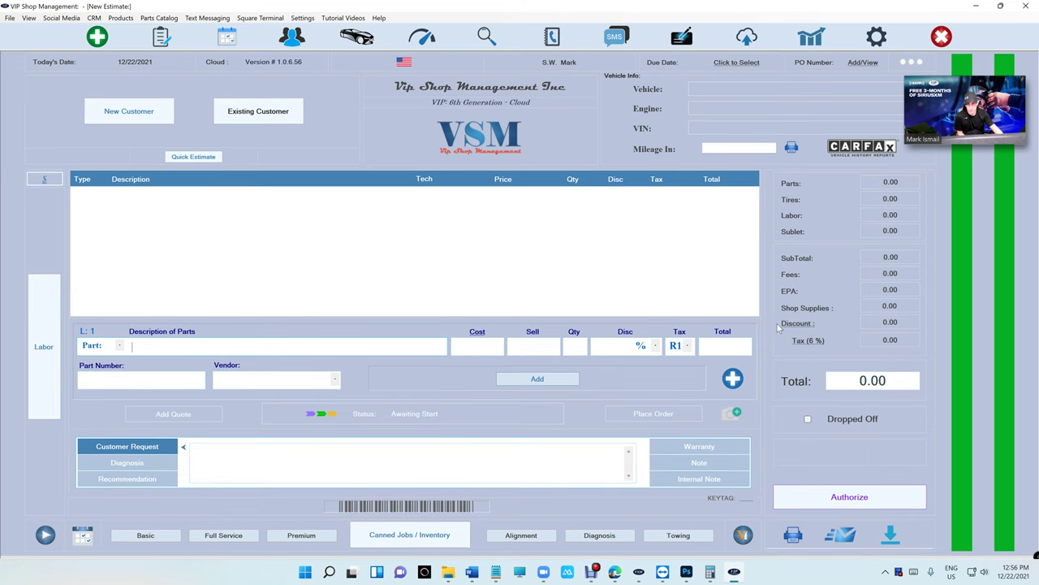
Step: Look up the existing customer by name in the customer list and select them to view their vehicles
{"action": "left_click", "coordinate": [247, 122]}
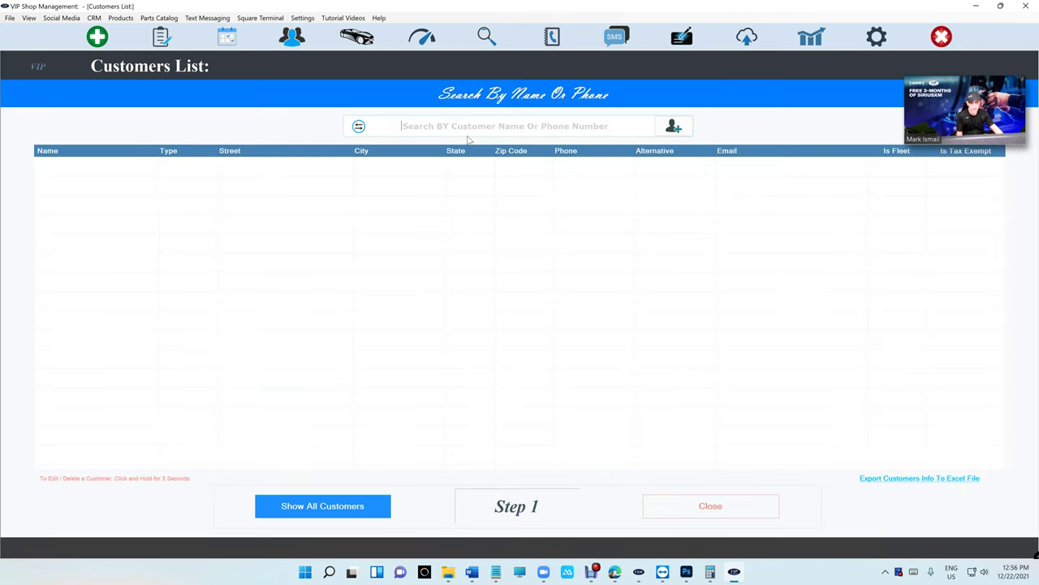
{"action": "type", "text": "makris"}
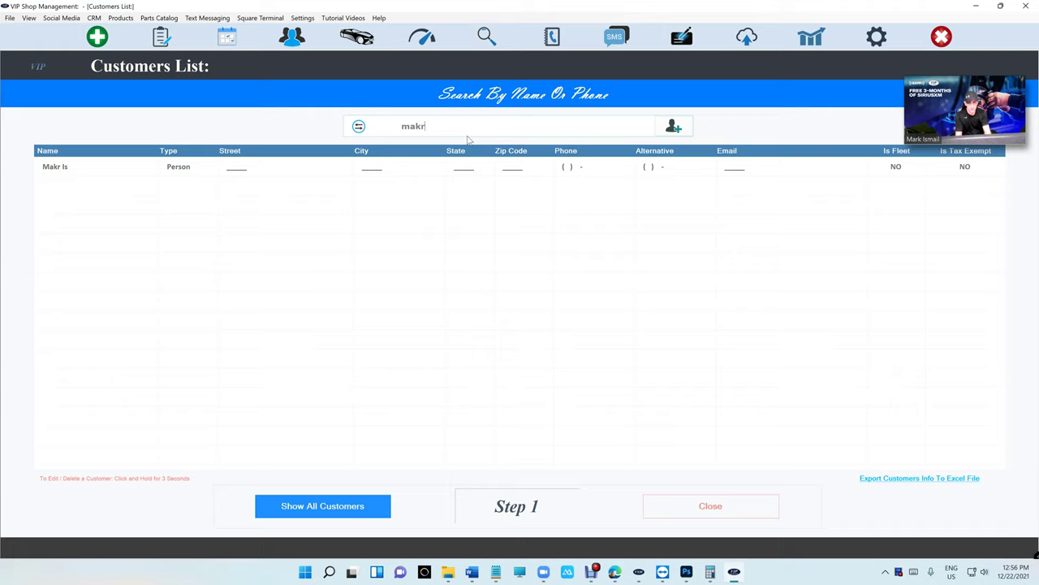
{"action": "key", "text": "BackSpace"}
{"action": "key", "text": "BackSpace"}
{"action": "key", "text": "BackSpace"}
{"action": "key", "text": "BackSpace"}
{"action": "key", "text": "BackSpace"}
{"action": "key", "text": "BackSpace"}
{"action": "key", "text": "BackSpace"}
{"action": "type", "text": "mark is"}
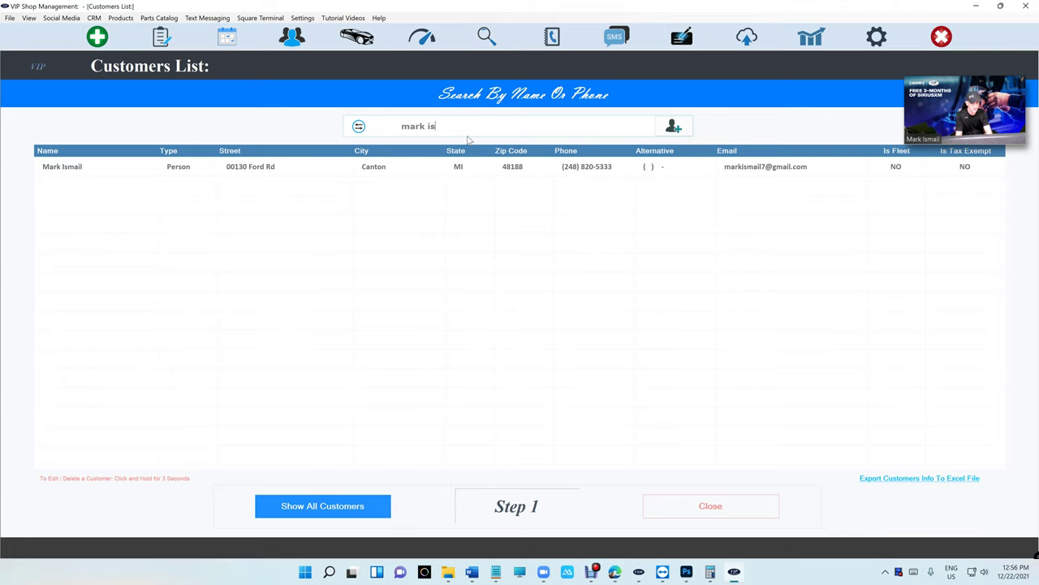
{"action": "left_click", "coordinate": [462, 167]}
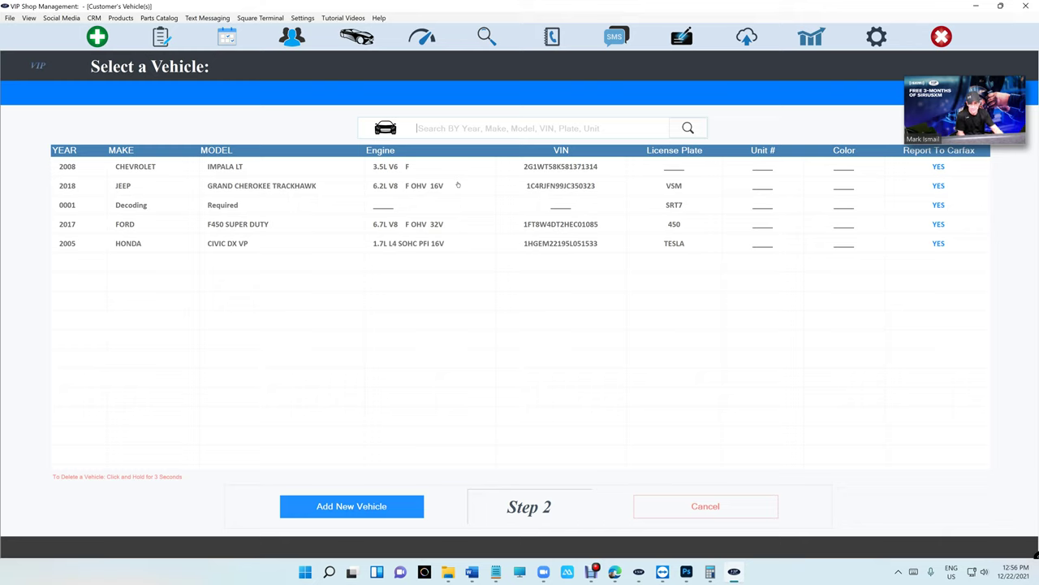
Step: Start adding a new vehicle, decode license plate VSM for state MI, and close the form without saving
{"action": "left_click", "coordinate": [365, 510]}
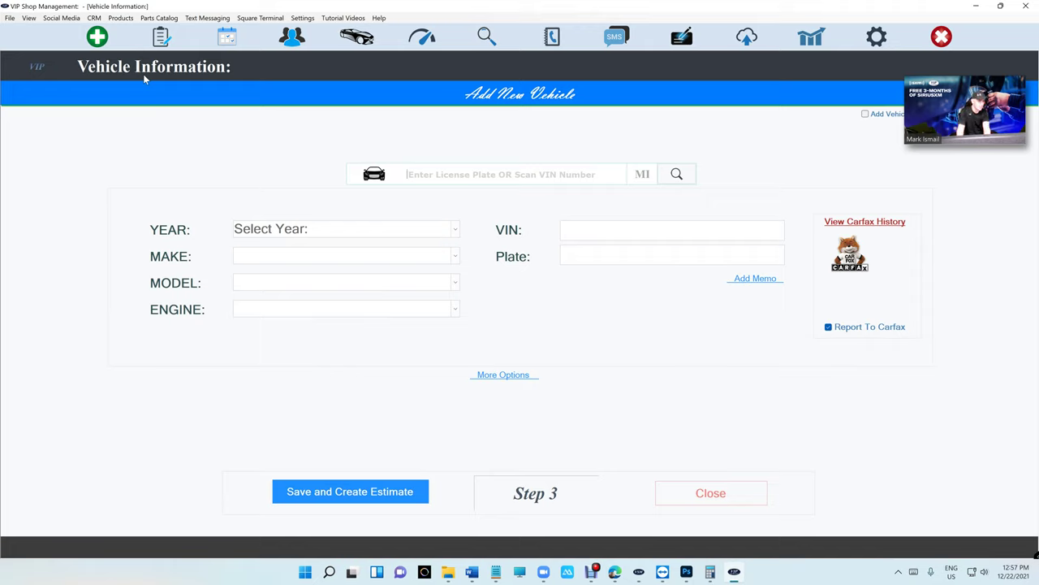
{"action": "type", "text": "vsm"}
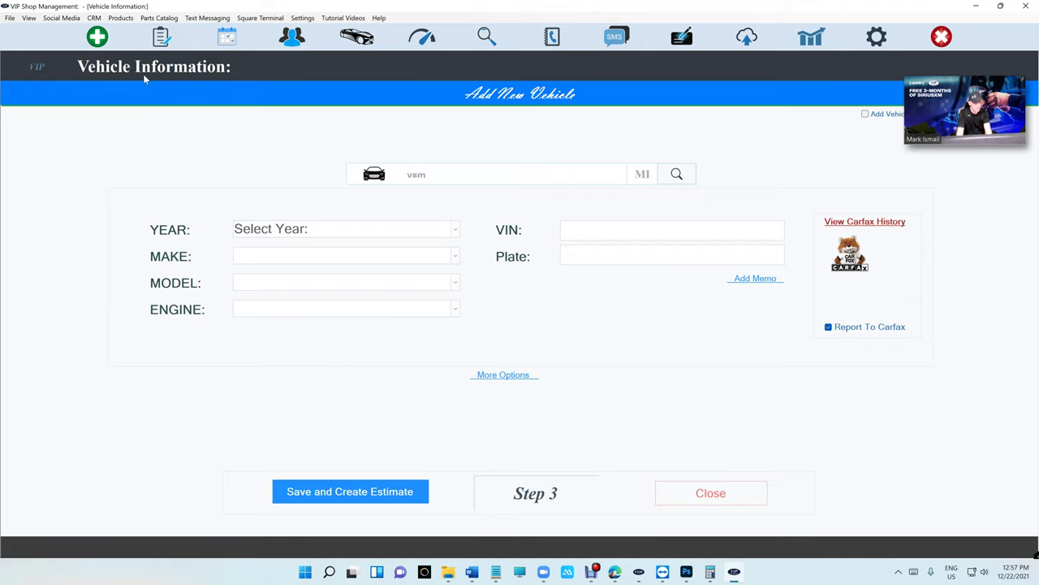
{"action": "key", "text": "Return"}
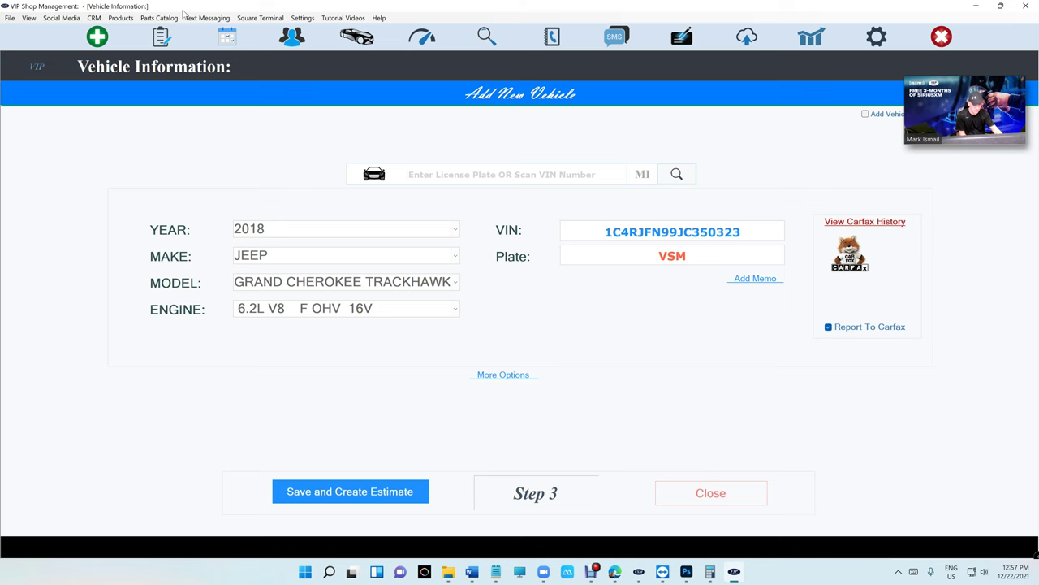
{"action": "left_click", "coordinate": [710, 492]}
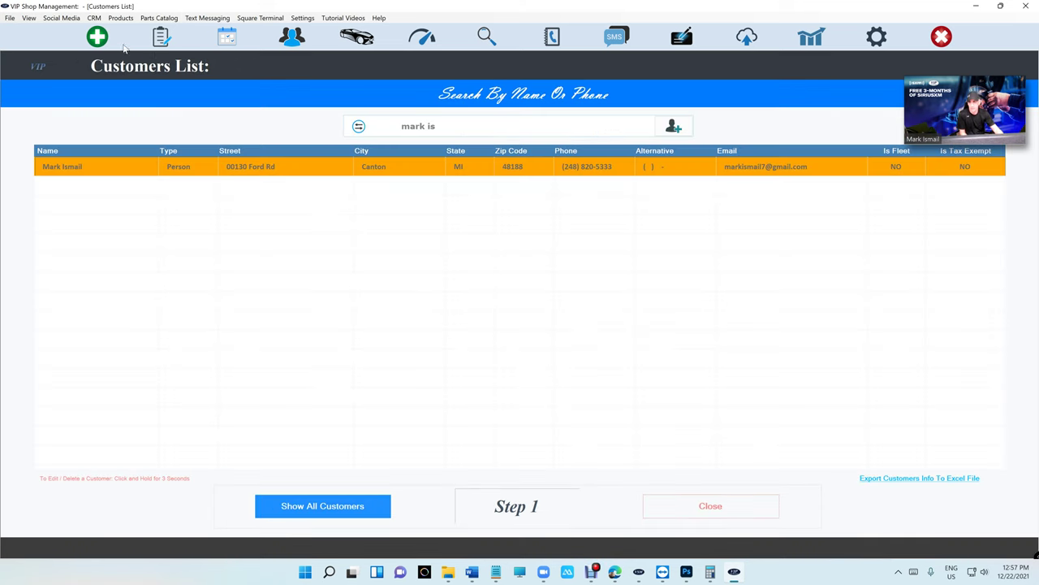
Step: Open the in-progress estimate for the 2018 Jeep Grand Cherokee Trackhawk from the workflow list
{"action": "left_click", "coordinate": [99, 38]}
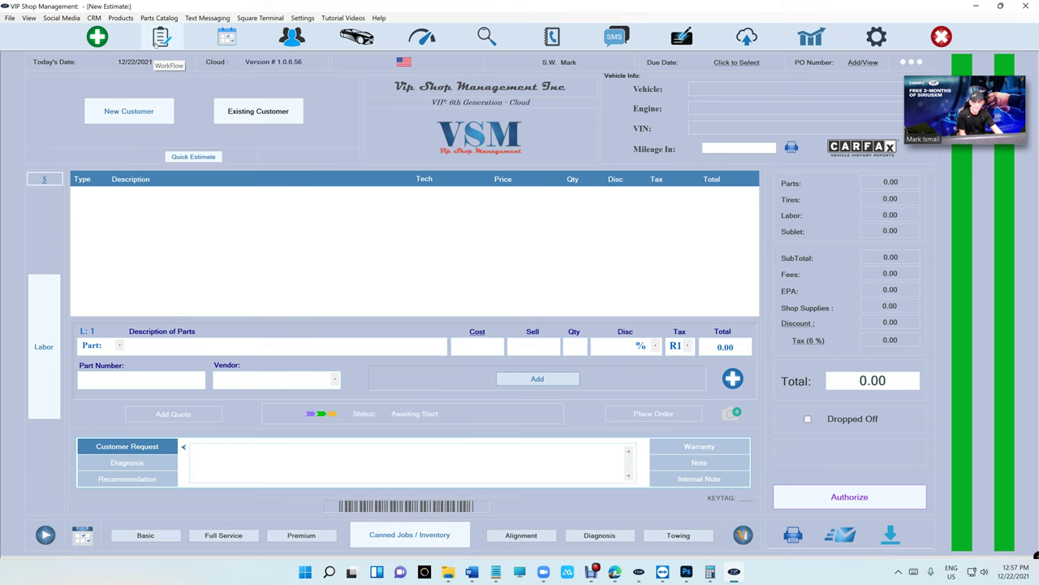
{"action": "left_click", "coordinate": [160, 37]}
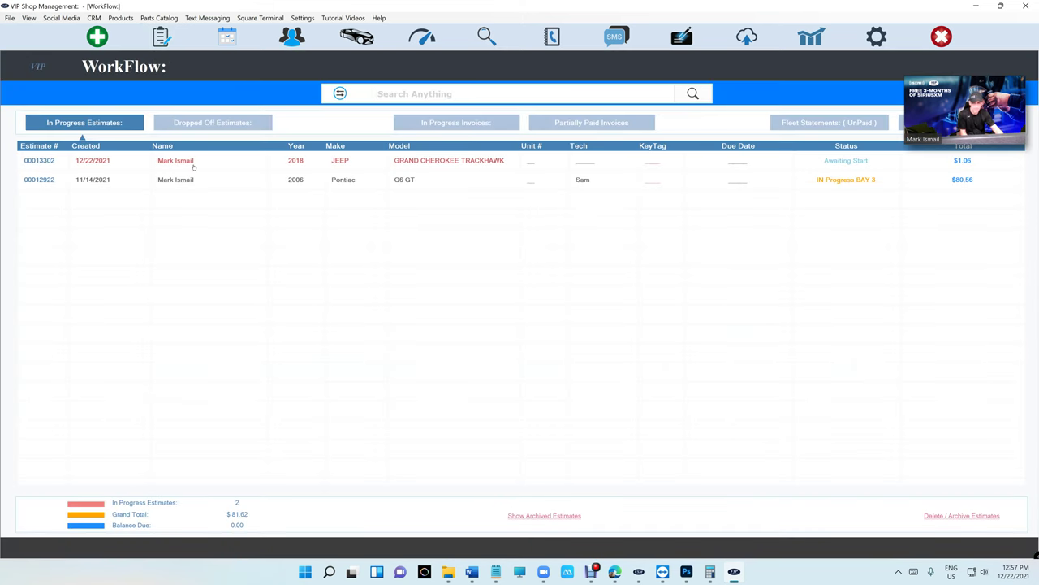
{"action": "double_click", "coordinate": [193, 166]}
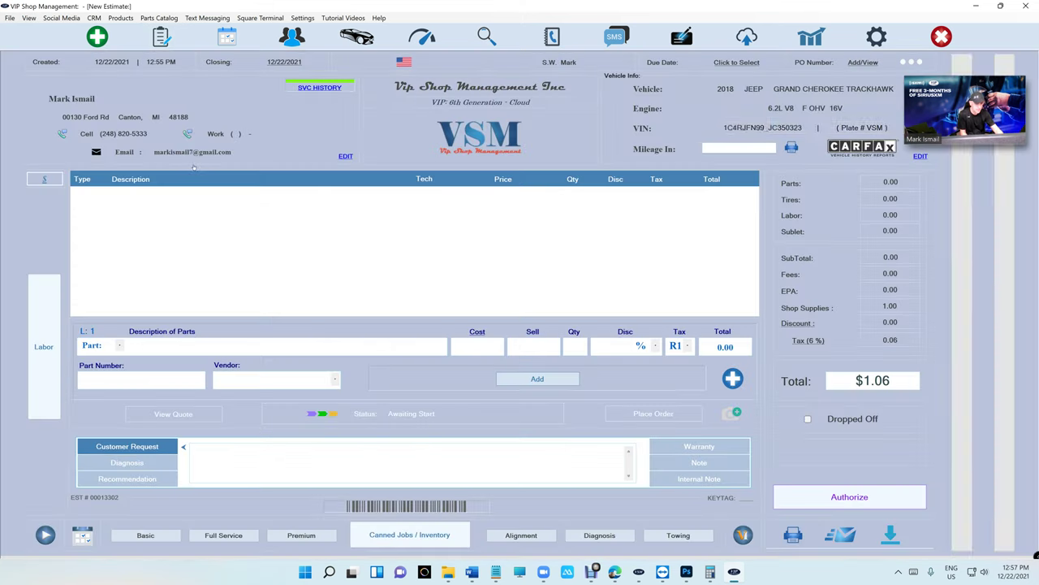
Step: Review the Jeep's Carfax vehicle service history from the last-service summary through the dated records, and close the report
{"action": "left_click", "coordinate": [855, 157]}
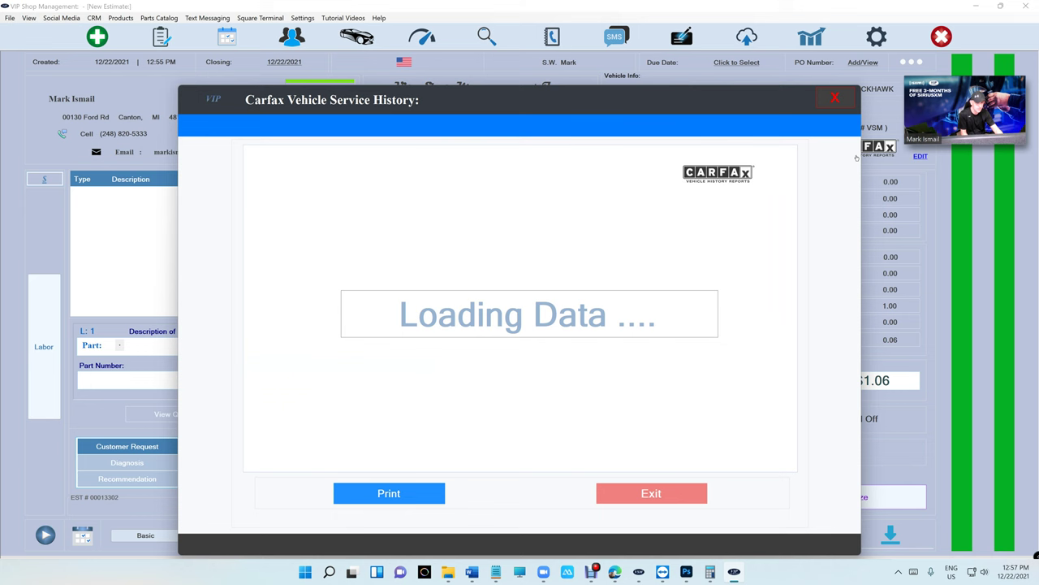
{"action": "left_click", "coordinate": [681, 487]}
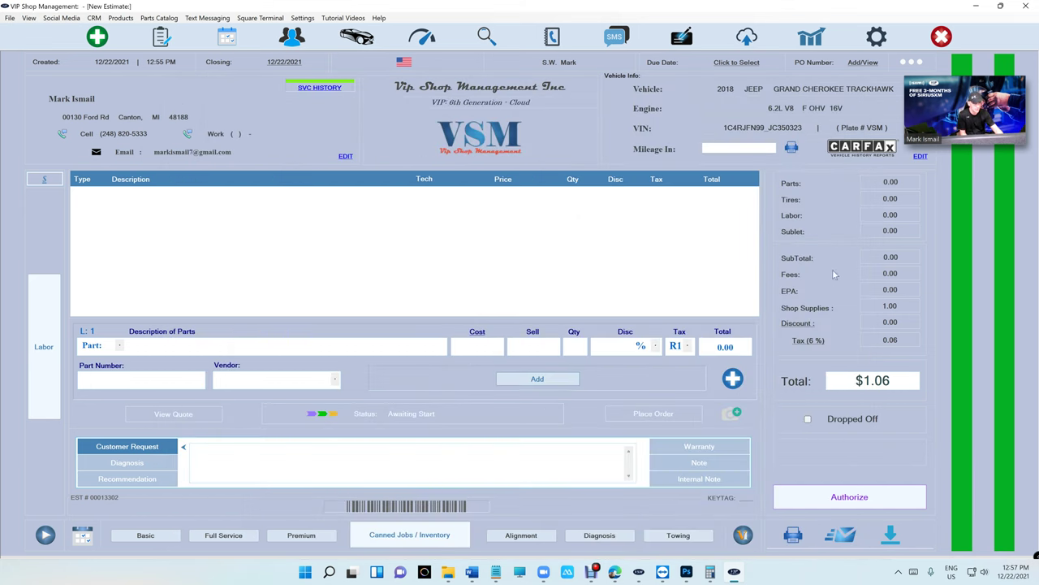
{"action": "left_click", "coordinate": [859, 149]}
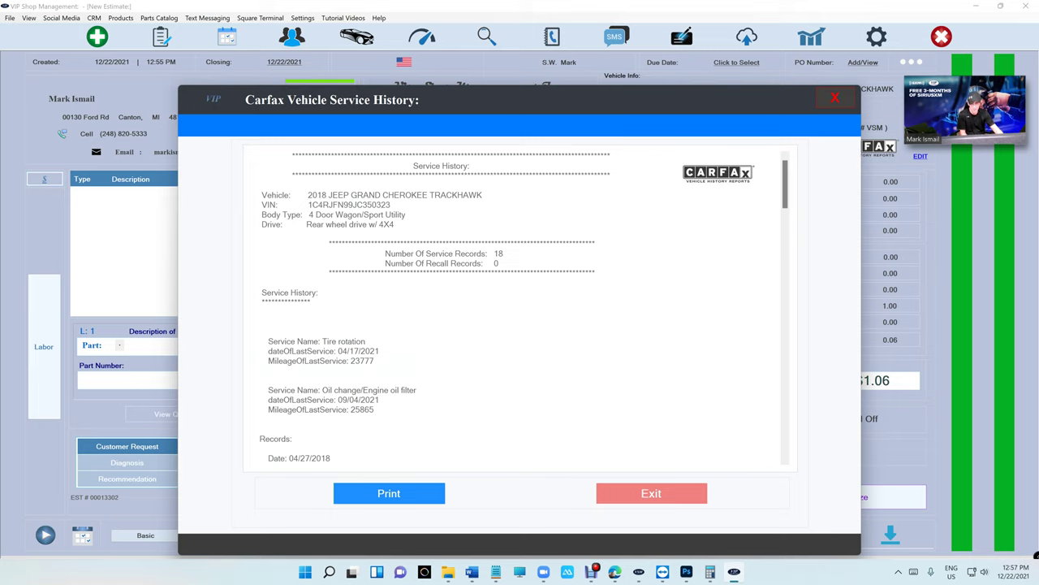
{"action": "scroll", "coordinate": [520, 308], "scroll_direction": "down", "scroll_amount": 3}
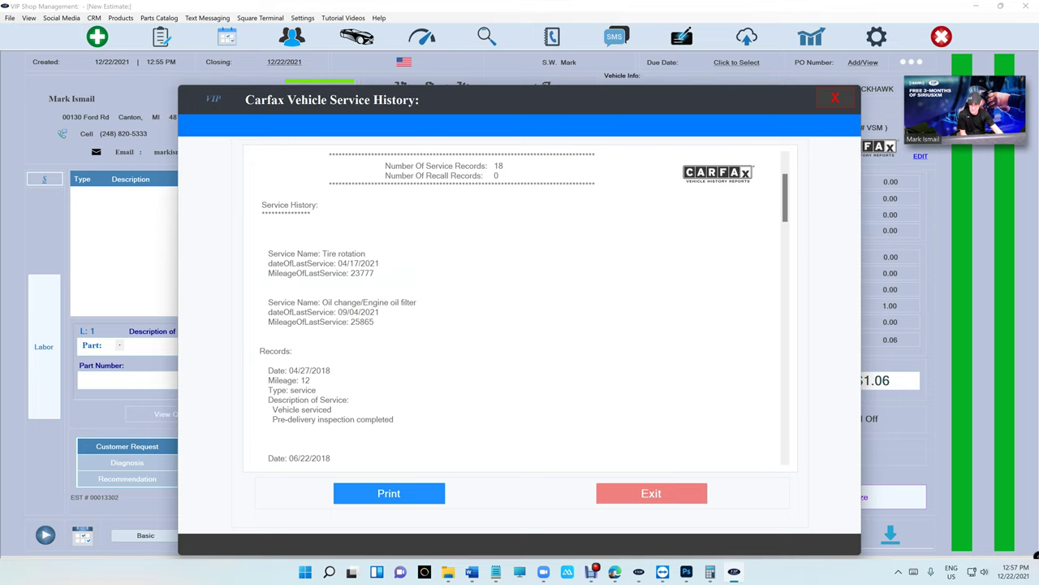
{"action": "left_click_drag", "start_coordinate": [268, 253], "coordinate": [365, 254]}
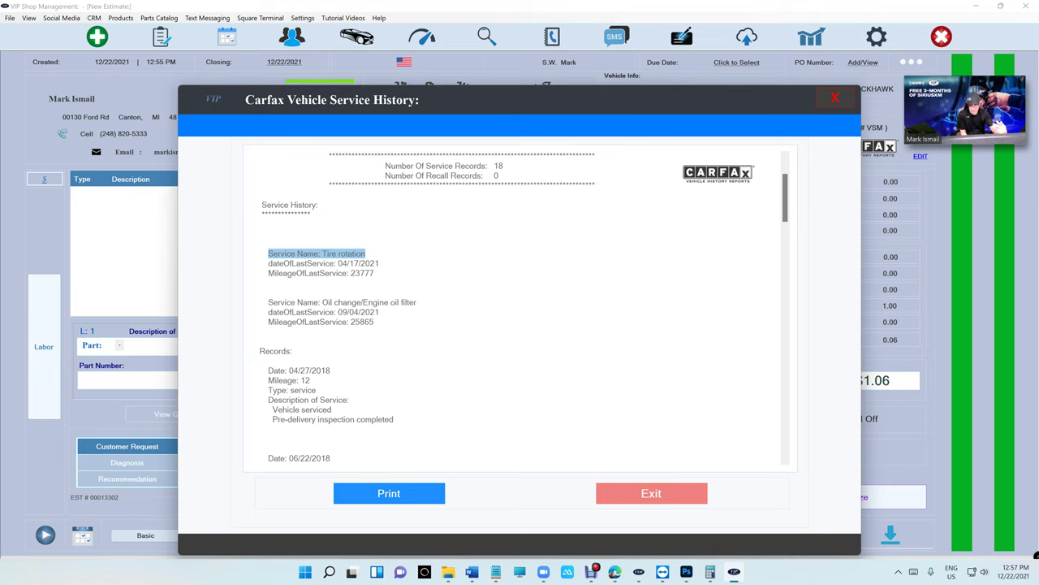
{"action": "scroll", "coordinate": [519, 312], "scroll_direction": "down", "scroll_amount": 1}
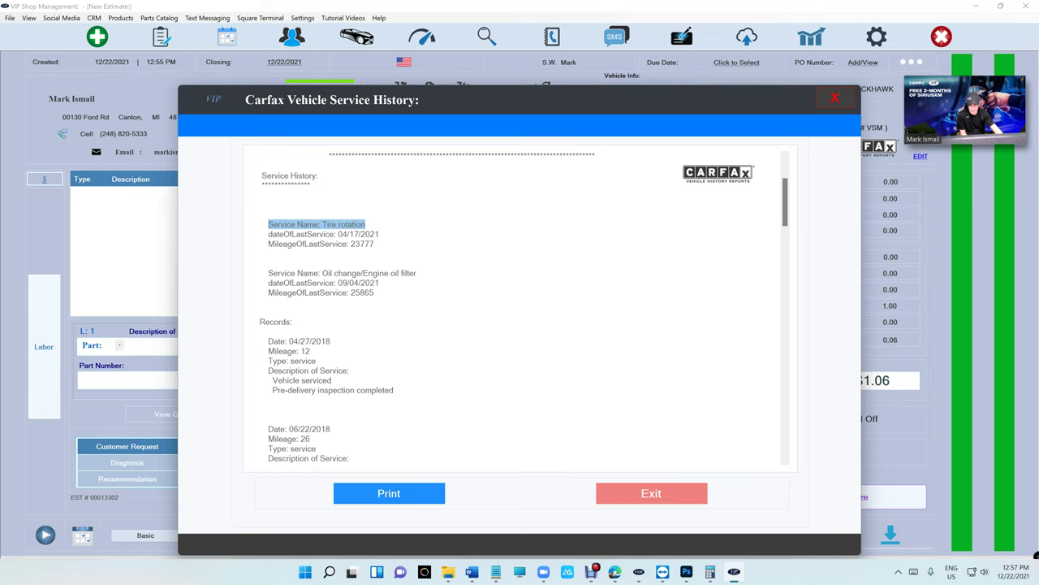
{"action": "scroll", "coordinate": [519, 312], "scroll_direction": "down", "scroll_amount": 10}
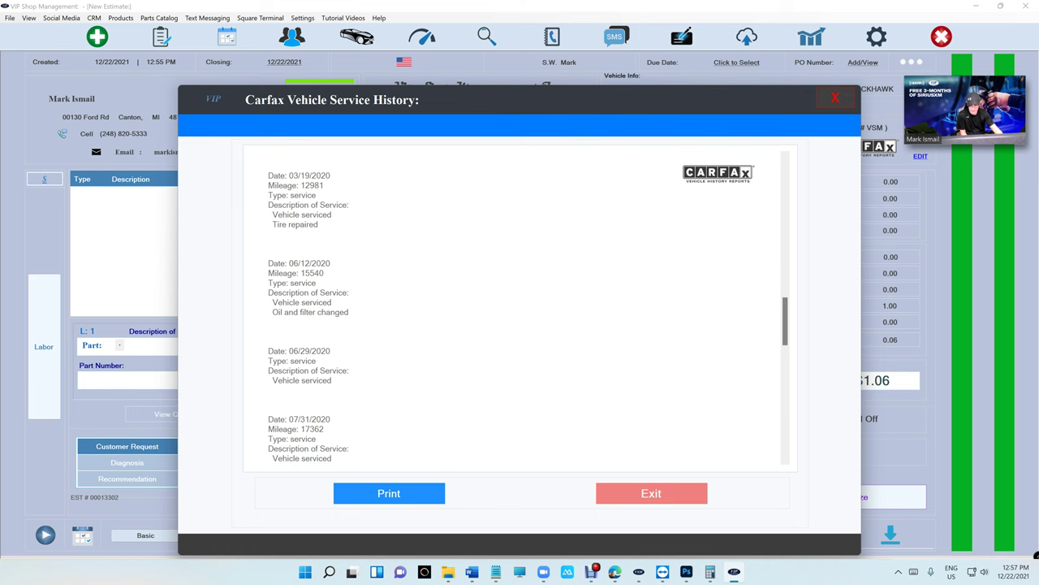
{"action": "scroll", "coordinate": [519, 312], "scroll_direction": "down", "scroll_amount": 10}
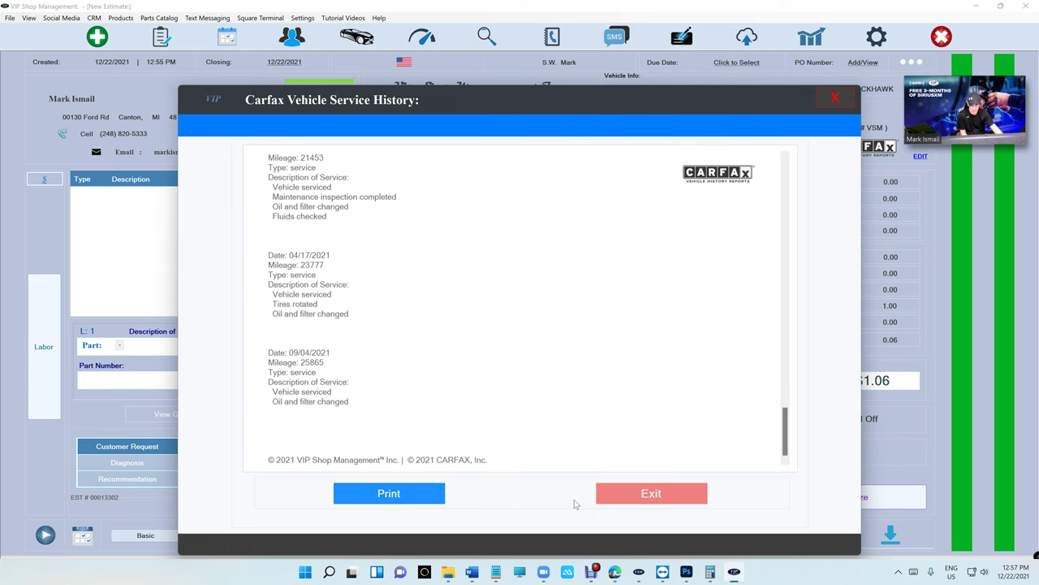
{"action": "left_click", "coordinate": [610, 495]}
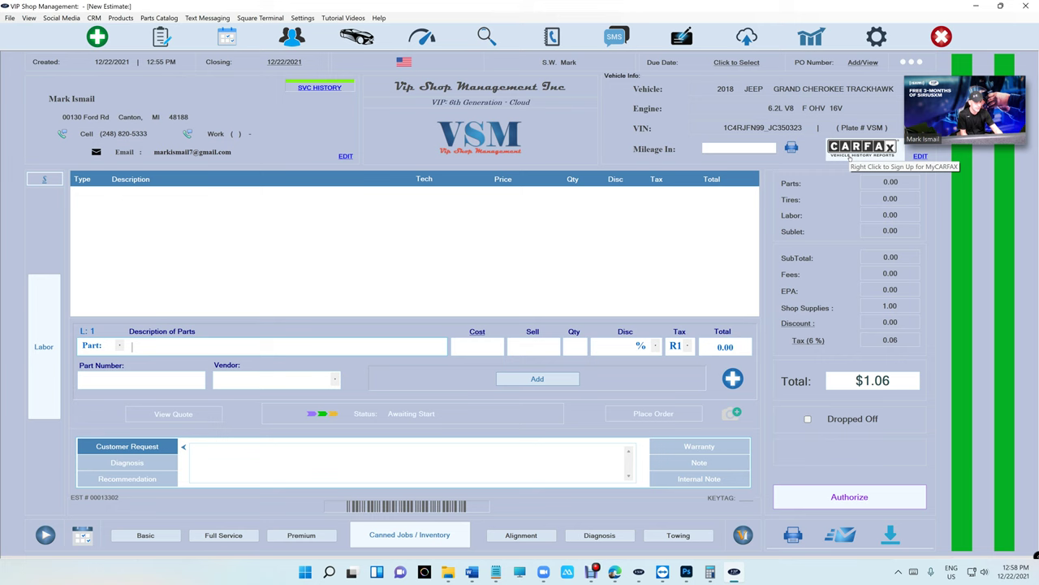
Step: Enroll the customer in MyCarfax with the e-mail and VIN on file, and close the sign-up form
{"action": "right_click", "coordinate": [849, 159]}
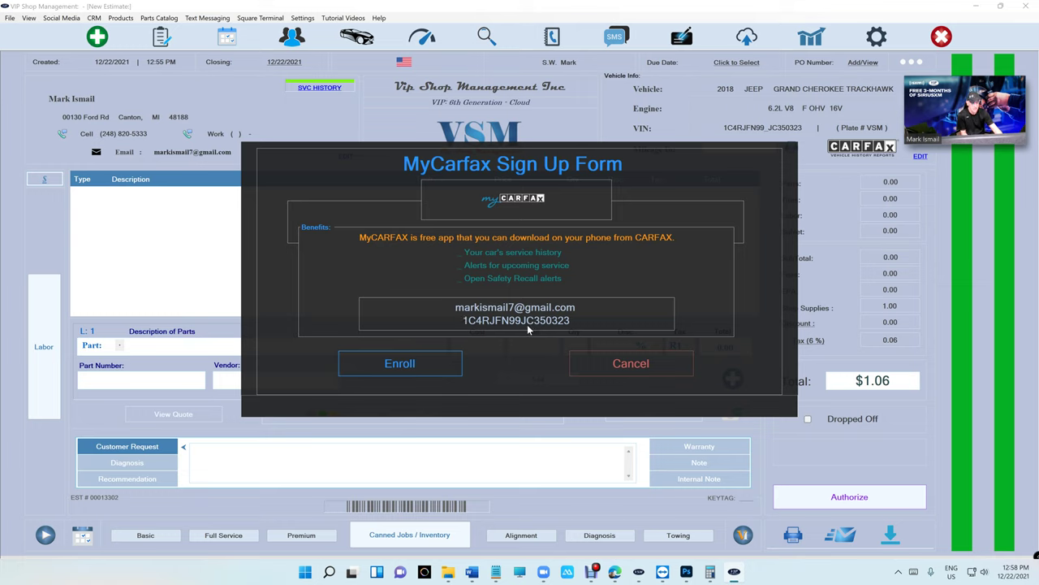
{"action": "left_click", "coordinate": [436, 363]}
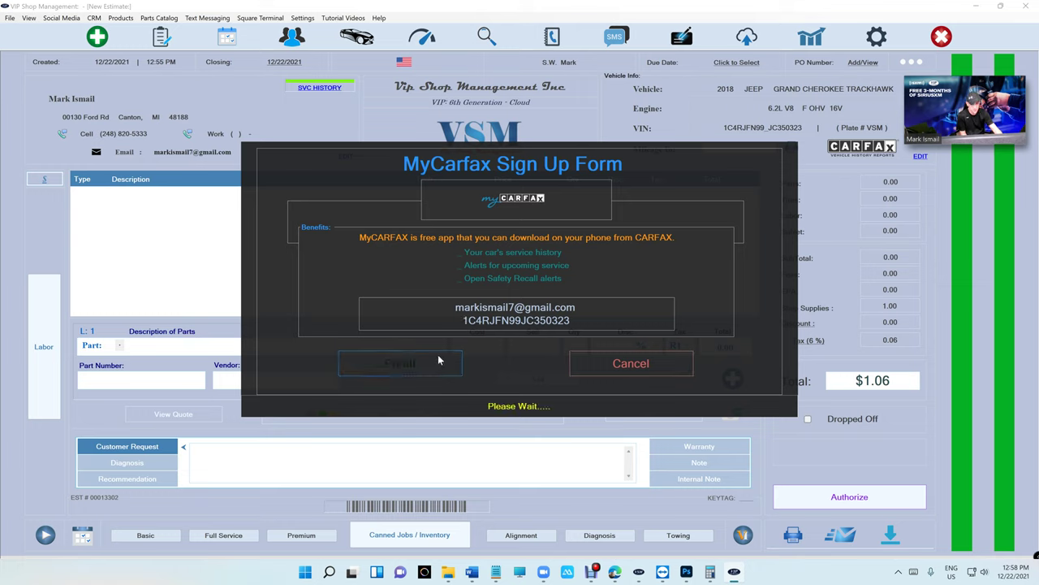
{"action": "left_click", "coordinate": [647, 367]}
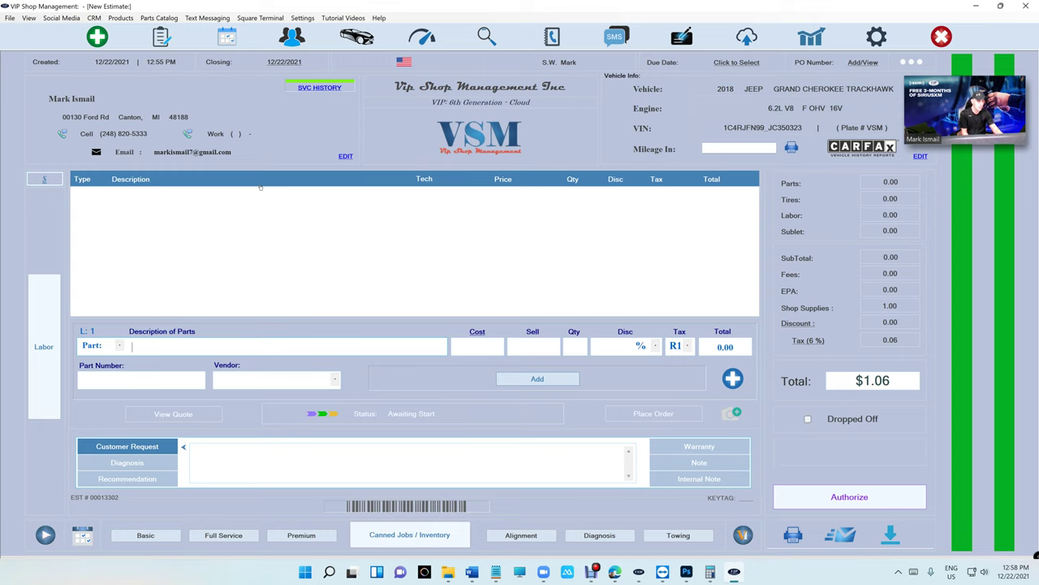
{"action": "left_click", "coordinate": [861, 147]}
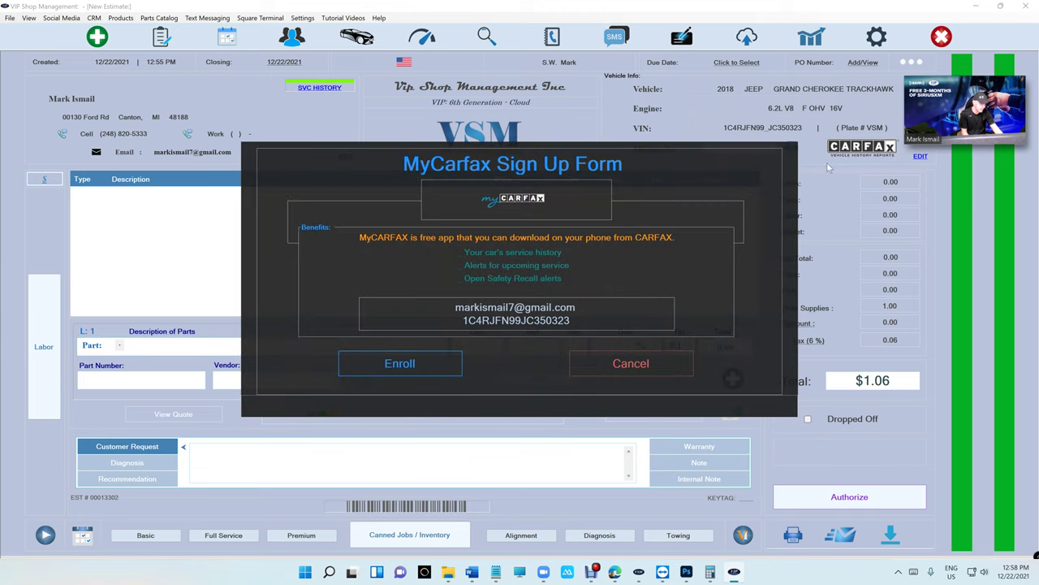
{"action": "left_click", "coordinate": [647, 365]}
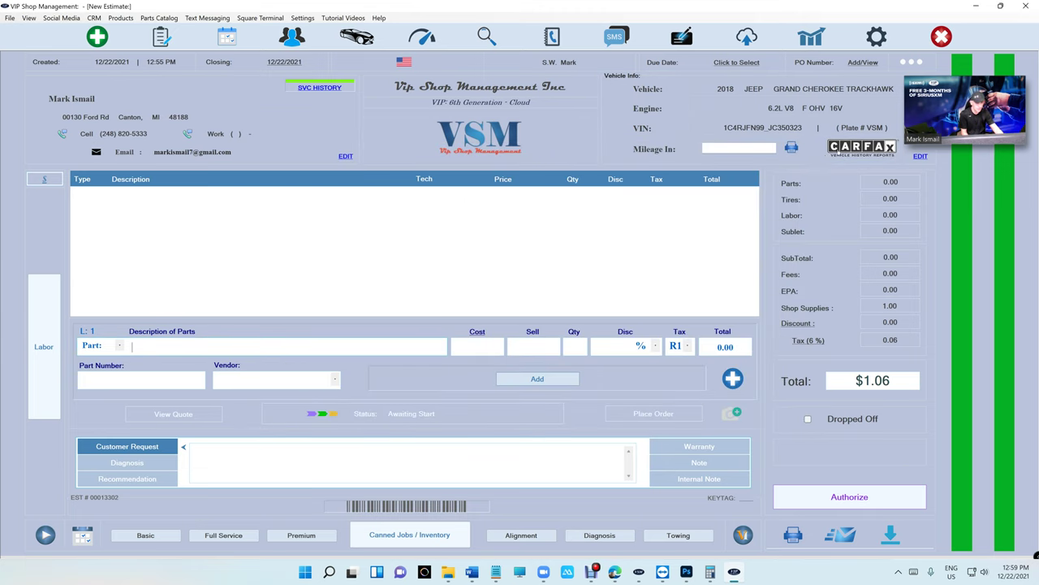
{"action": "left_click", "coordinate": [834, 154]}
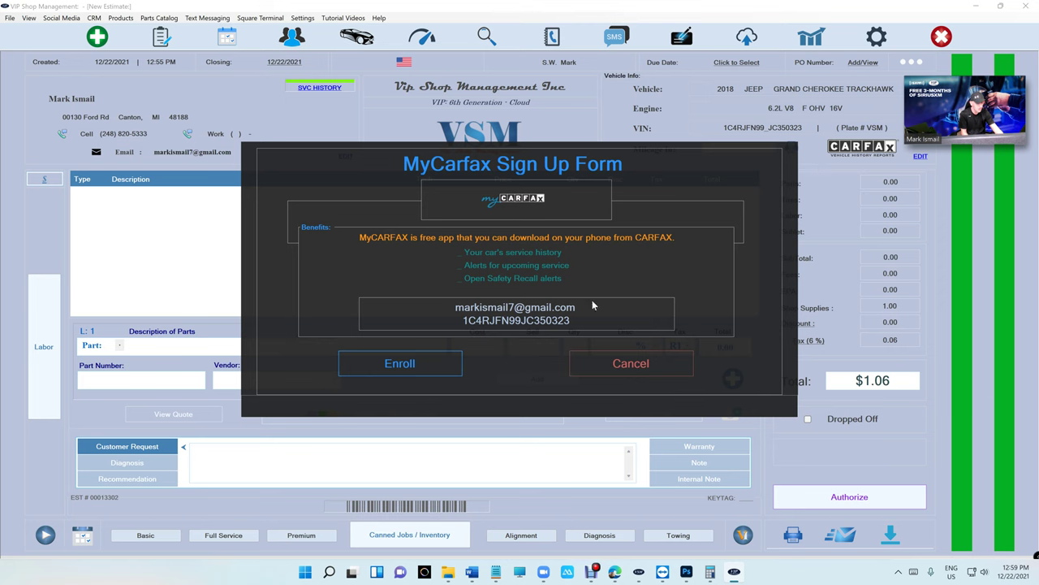
{"action": "left_click", "coordinate": [657, 374]}
Step: Reopen the Carfax vehicle service history, look through the dated service records and exit the report
{"action": "left_click", "coordinate": [836, 156]}
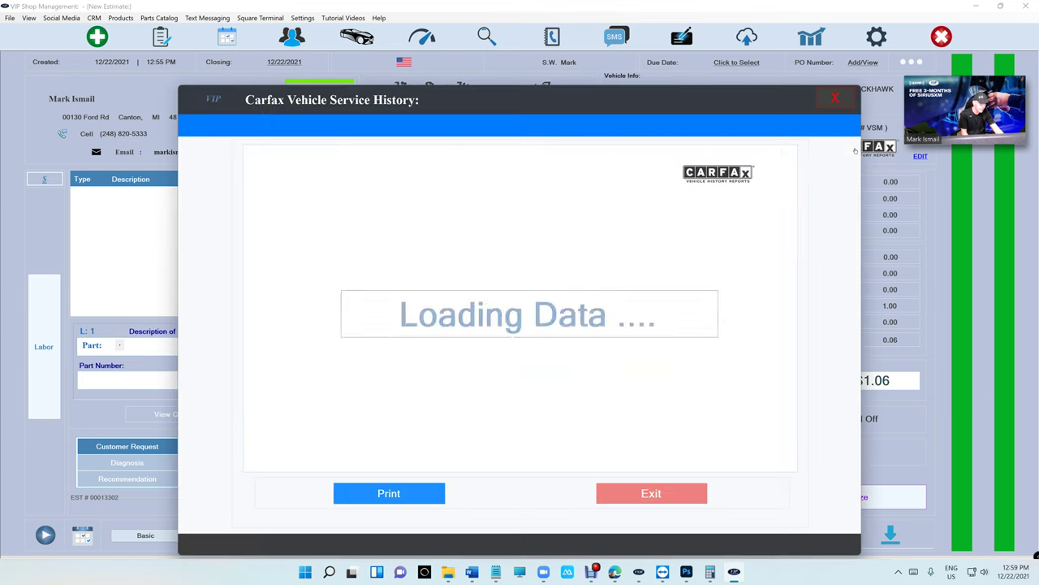
{"action": "scroll", "coordinate": [703, 187], "scroll_direction": "down", "scroll_amount": 10}
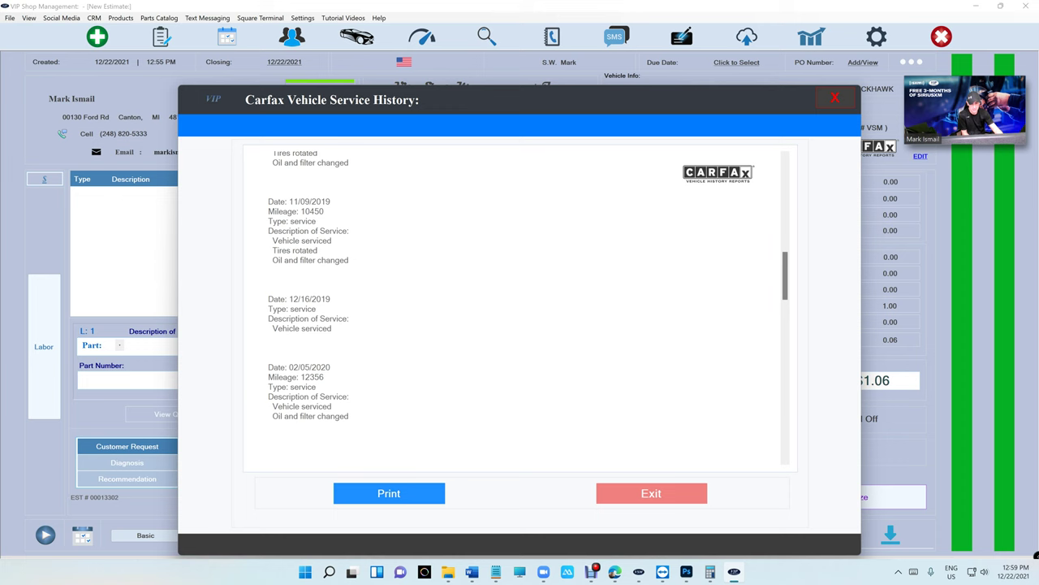
{"action": "scroll", "coordinate": [519, 308], "scroll_direction": "down", "scroll_amount": 5}
{"action": "left_click", "coordinate": [653, 493]}
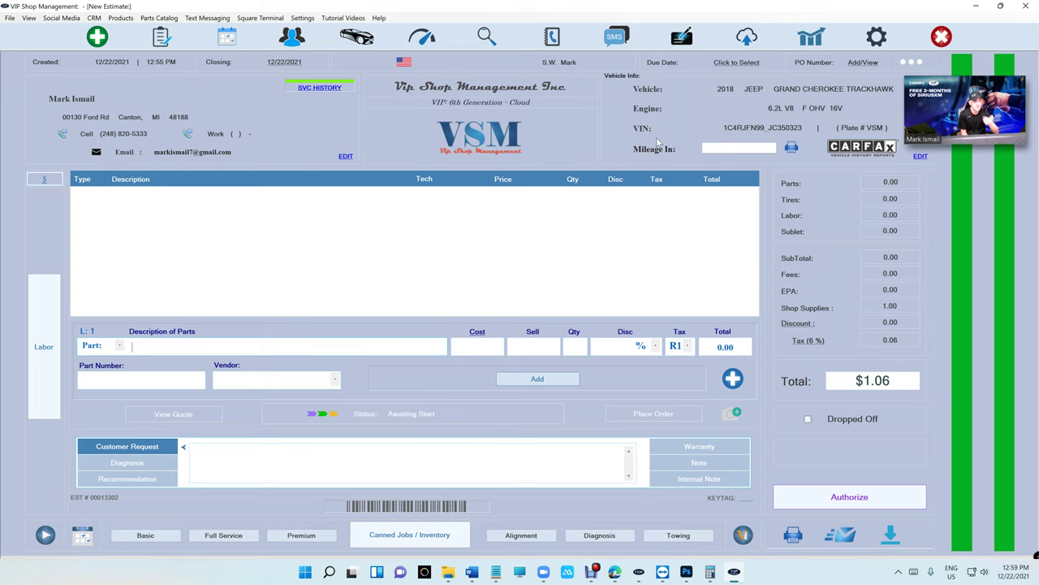
Step: Open the Jeep's vehicle specifications from its VIN and review the country of origin, MSRP and engine details
{"action": "left_click", "coordinate": [745, 130]}
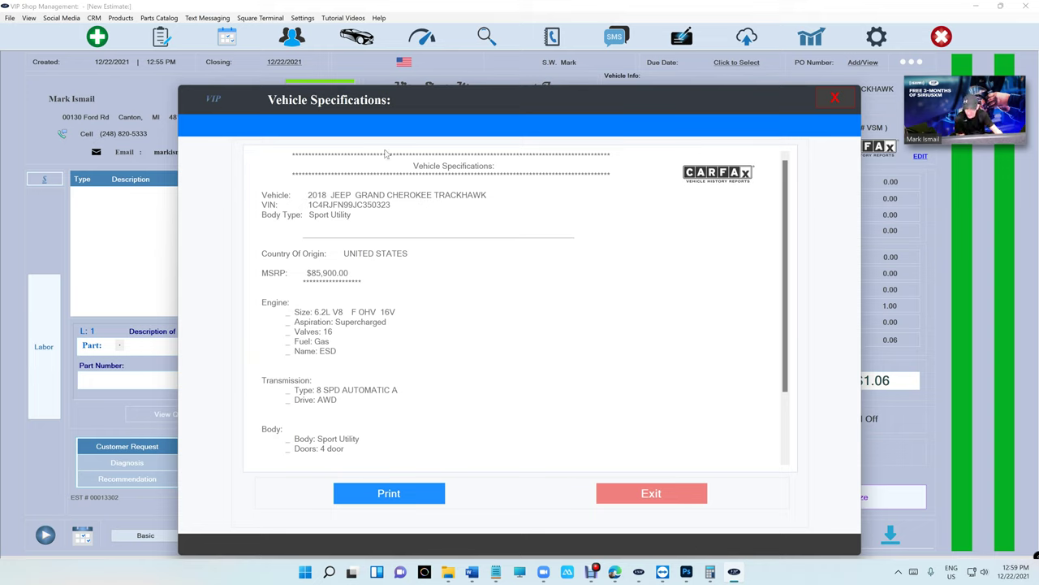
{"action": "mouse_move", "coordinate": [256, 253]}
{"action": "left_mouse_down"}
{"action": "mouse_move", "coordinate": [324, 253]}
{"action": "mouse_move", "coordinate": [258, 253]}
{"action": "left_mouse_up"}
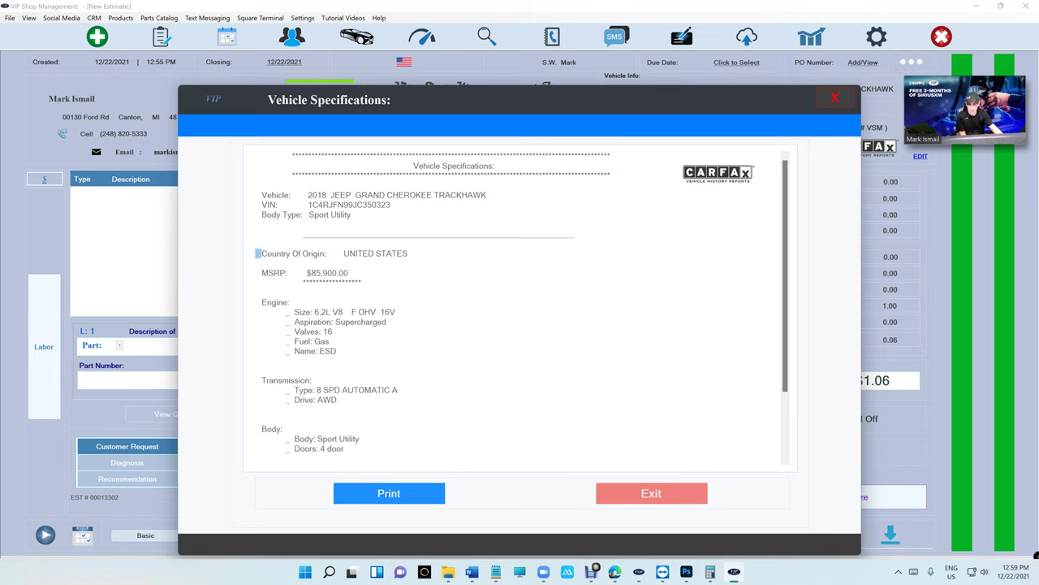
{"action": "left_click", "coordinate": [369, 253]}
{"action": "left_click_drag", "start_coordinate": [284, 273], "coordinate": [349, 272]}
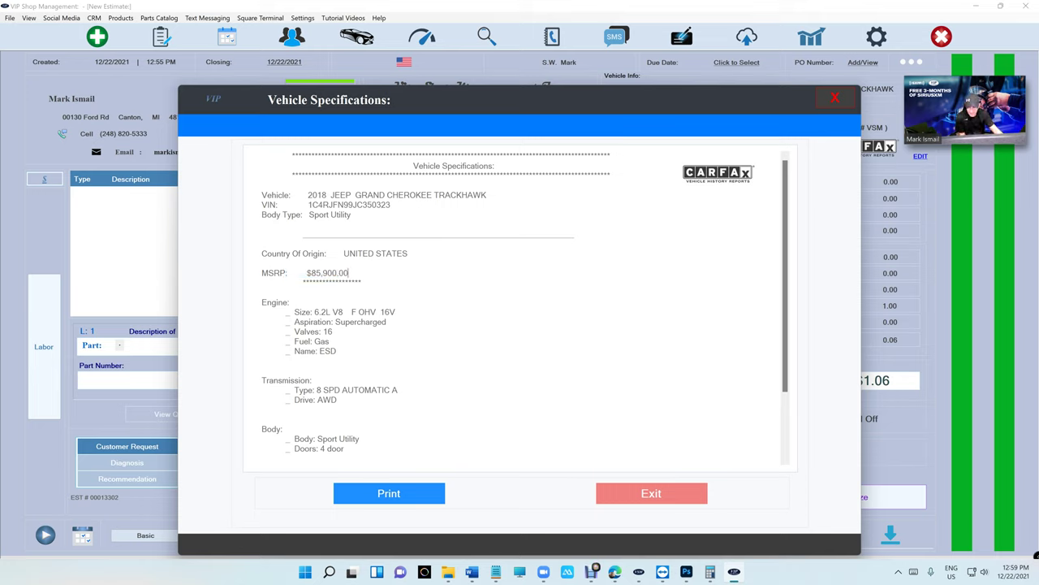
{"action": "left_click_drag", "start_coordinate": [285, 312], "coordinate": [311, 313]}
{"action": "left_click", "coordinate": [295, 321]}
{"action": "left_click_drag", "start_coordinate": [294, 312], "coordinate": [387, 322]}
{"action": "left_click", "coordinate": [332, 331]}
{"action": "double_click", "coordinate": [329, 331]}
{"action": "double_click", "coordinate": [322, 342]}
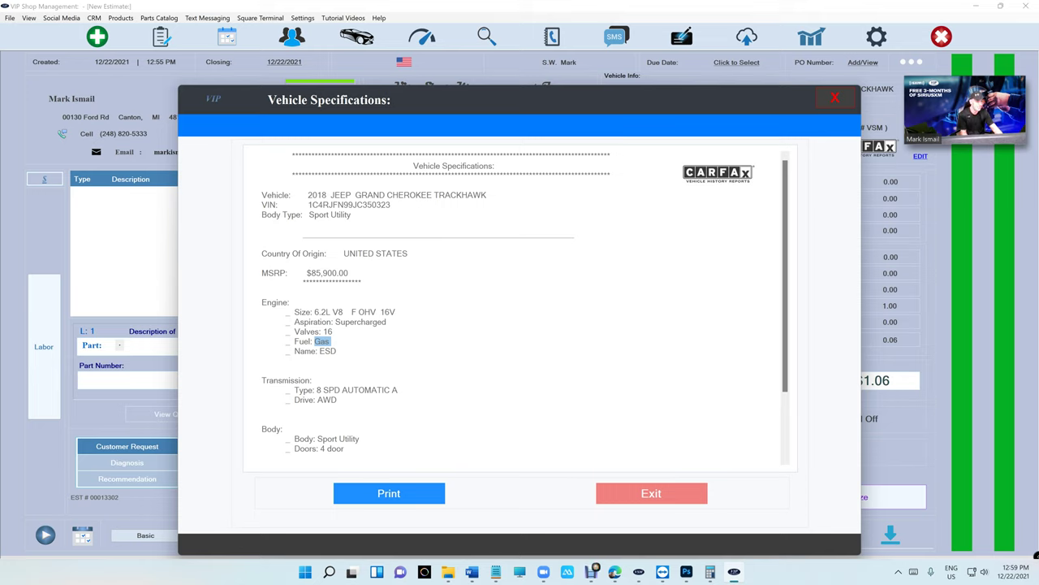
Step: Review the transmission, body and tire size in the Jeep's vehicle specifications, and exit the report
{"action": "scroll", "coordinate": [513, 309], "scroll_direction": "down", "scroll_amount": 1}
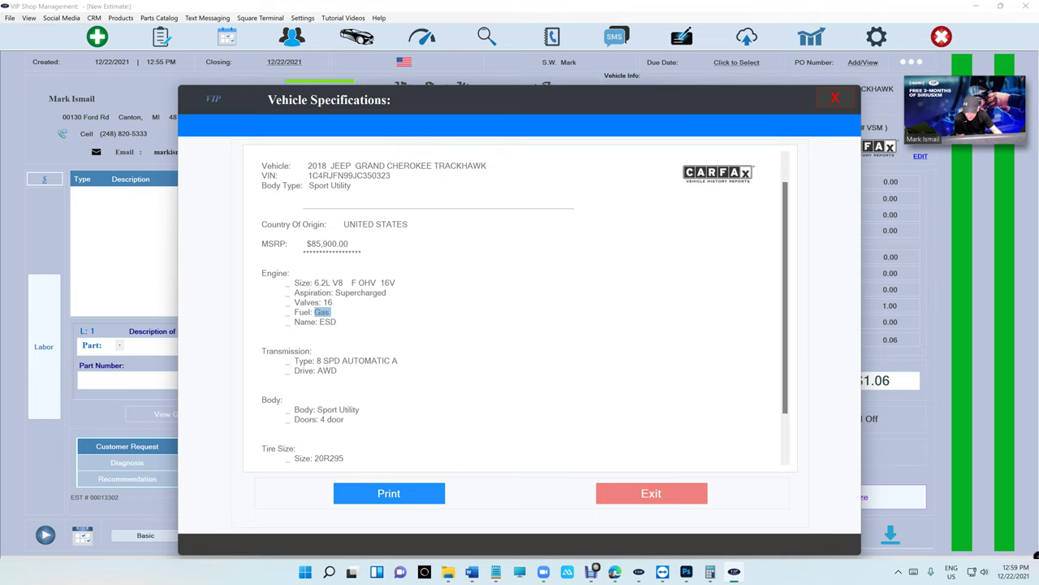
{"action": "left_click", "coordinate": [291, 350]}
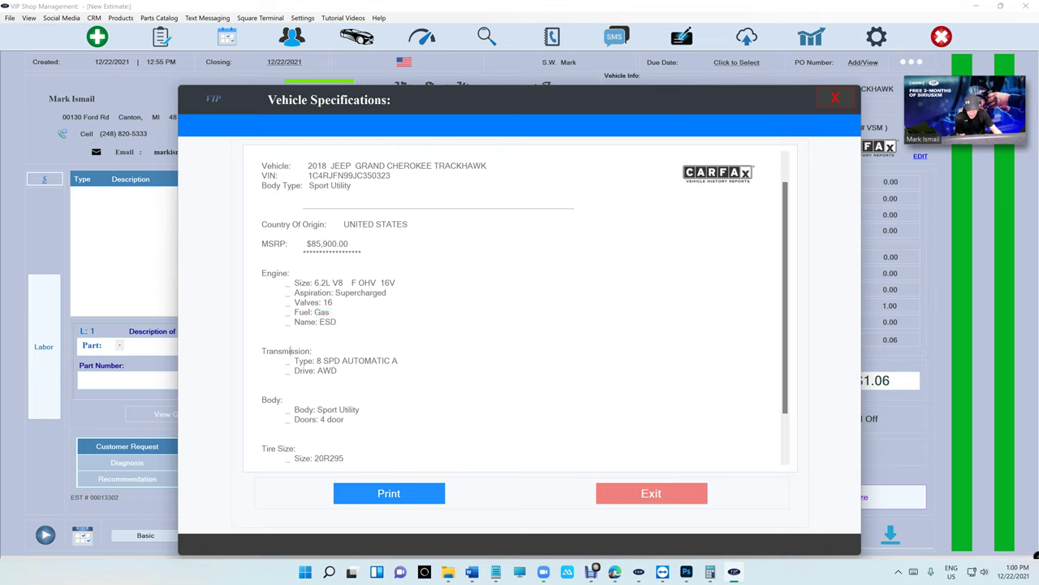
{"action": "left_click_drag", "start_coordinate": [316, 360], "coordinate": [395, 361]}
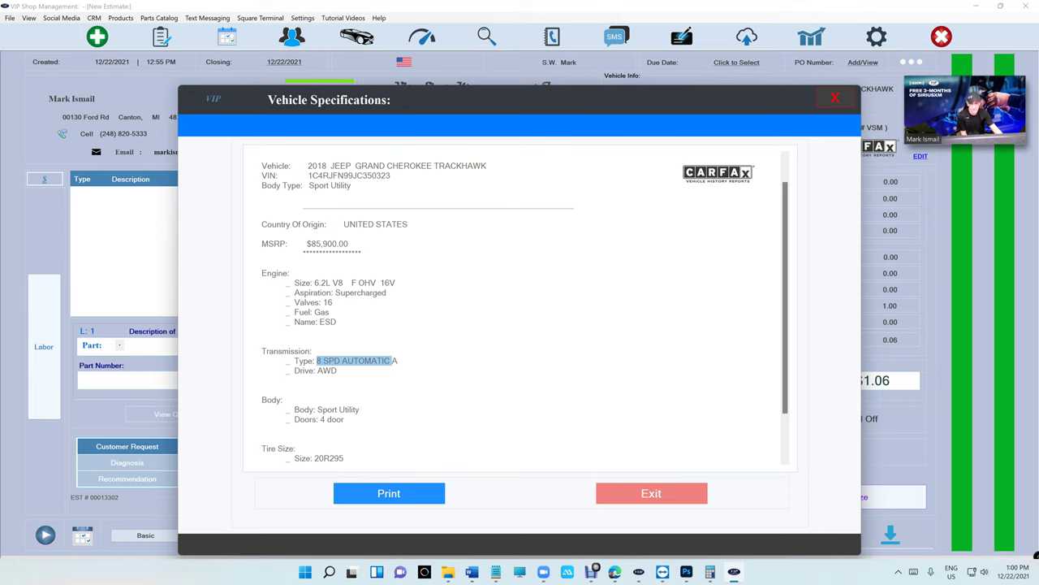
{"action": "scroll", "coordinate": [525, 306], "scroll_direction": "down", "scroll_amount": 2}
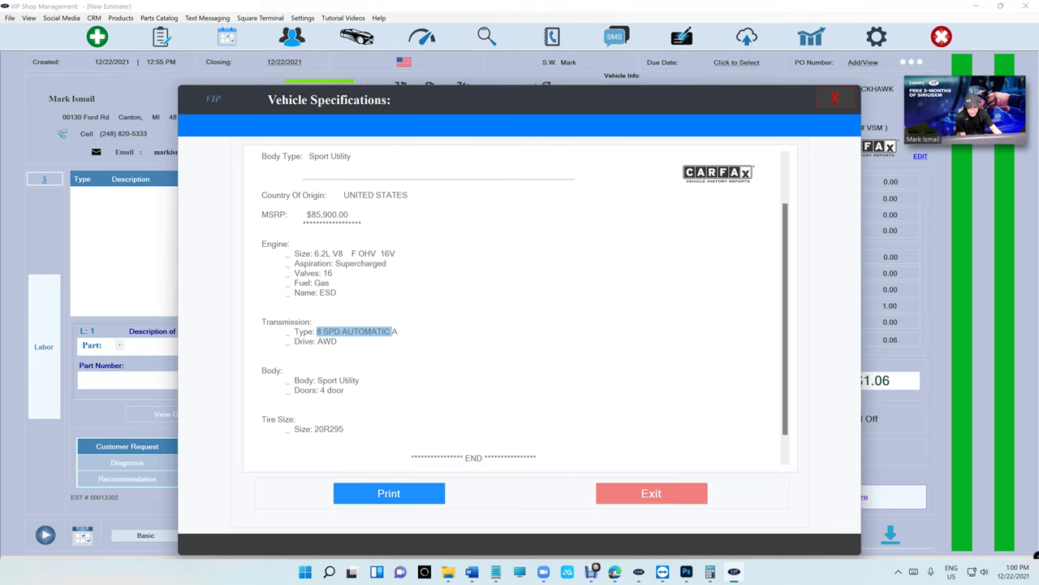
{"action": "left_click_drag", "start_coordinate": [317, 380], "coordinate": [359, 380]}
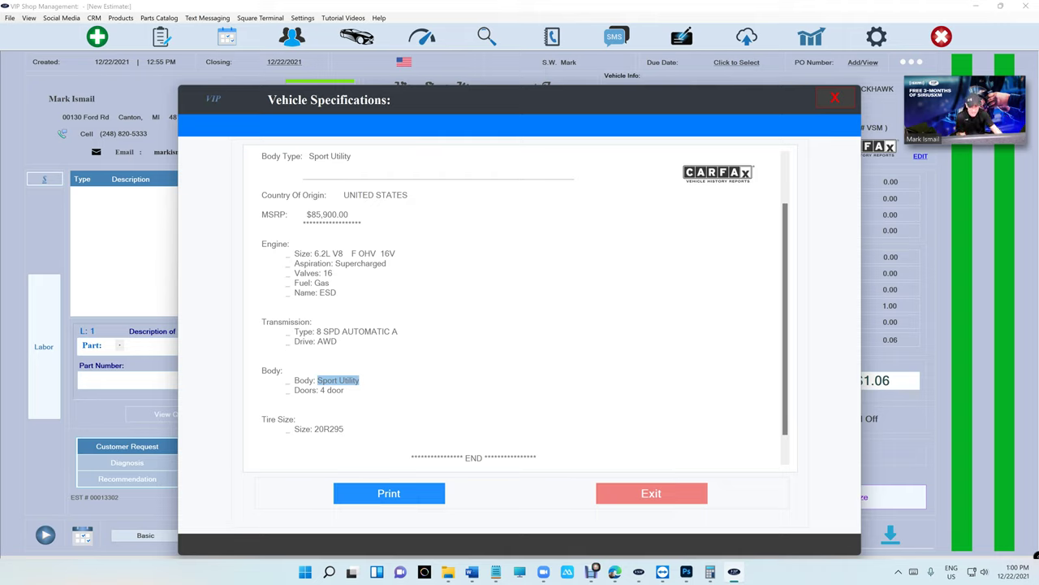
{"action": "left_click", "coordinate": [316, 429]}
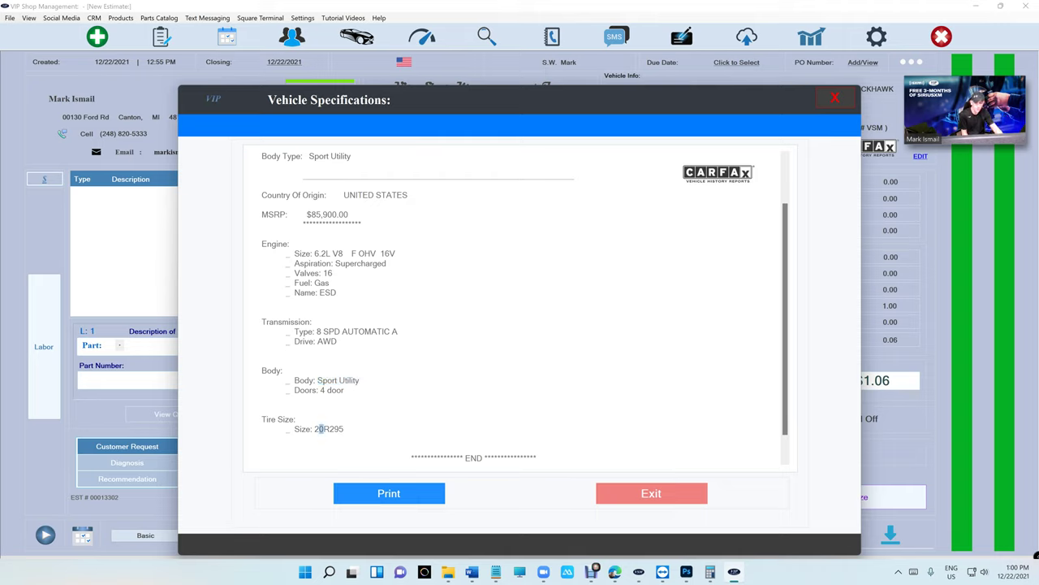
{"action": "scroll", "coordinate": [319, 429], "scroll_direction": "down", "scroll_amount": 1}
{"action": "scroll", "coordinate": [318, 429], "scroll_direction": "up", "scroll_amount": 3}
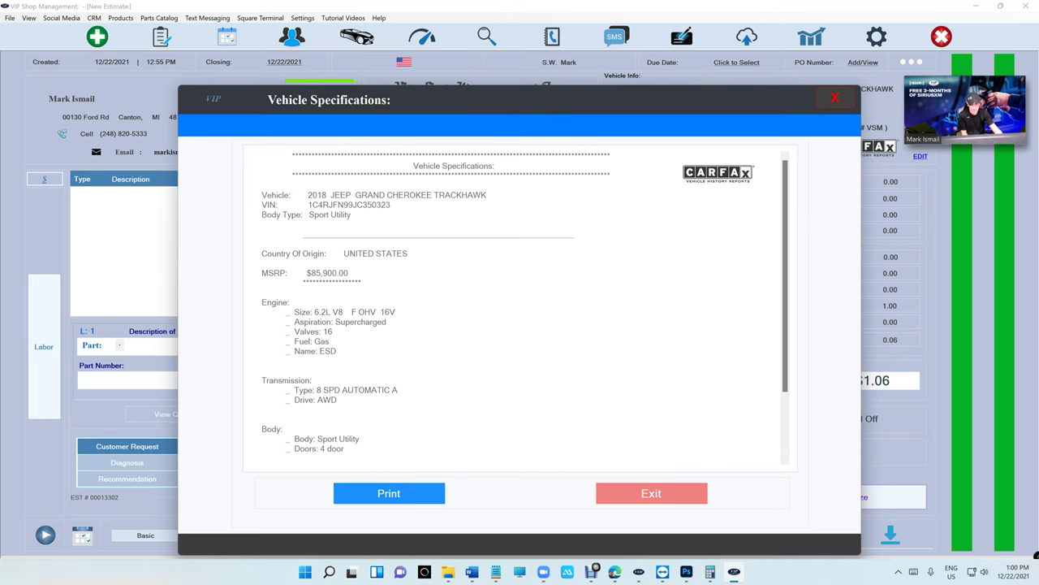
{"action": "left_click", "coordinate": [640, 497]}
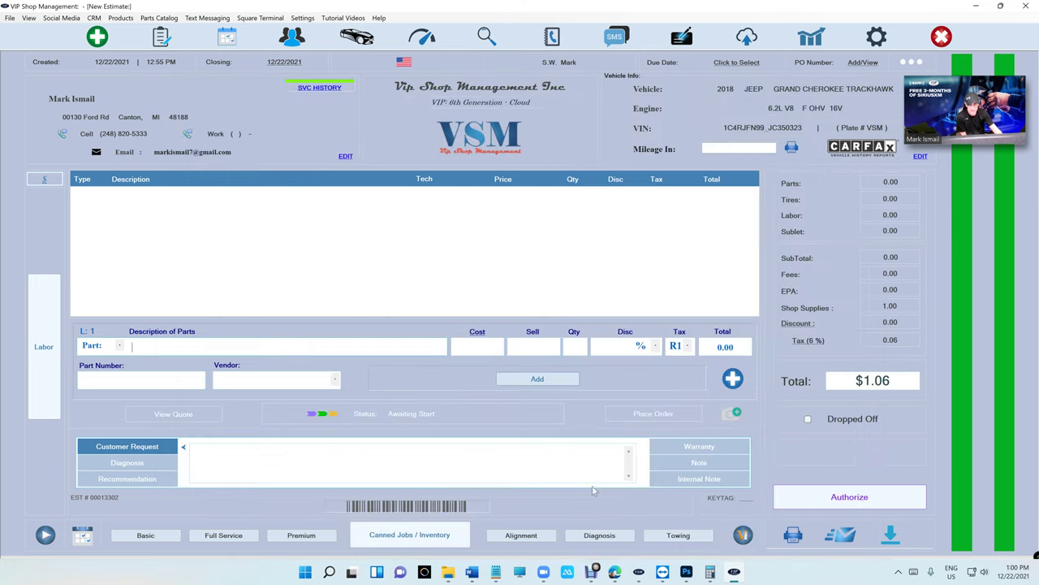
Step: Open the in-progress estimate for the 2006 Pontiac G6 GT and bring up its vehicle specifications from the VIN
{"action": "left_click", "coordinate": [162, 40]}
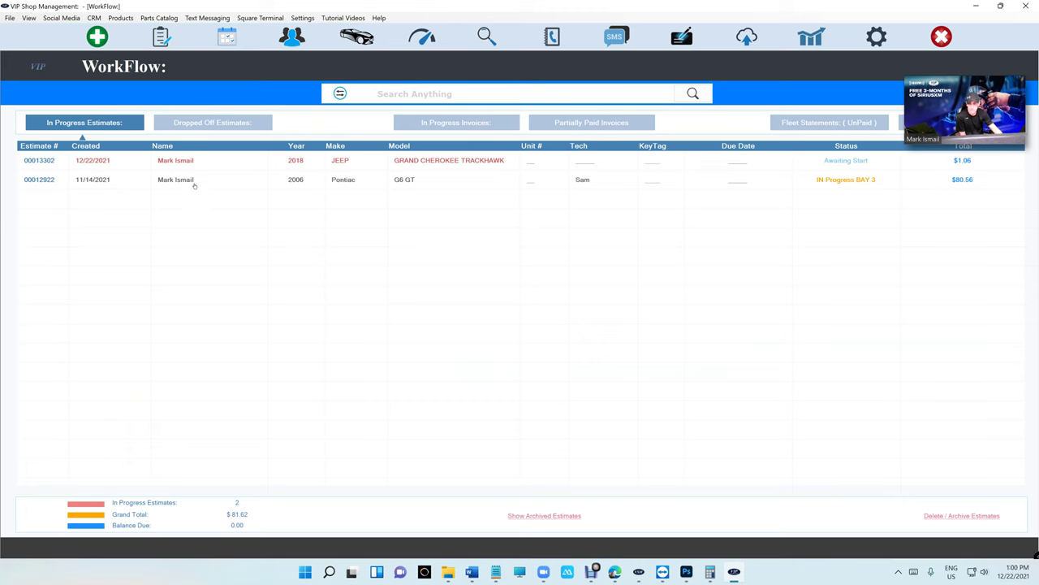
{"action": "double_click", "coordinate": [194, 186]}
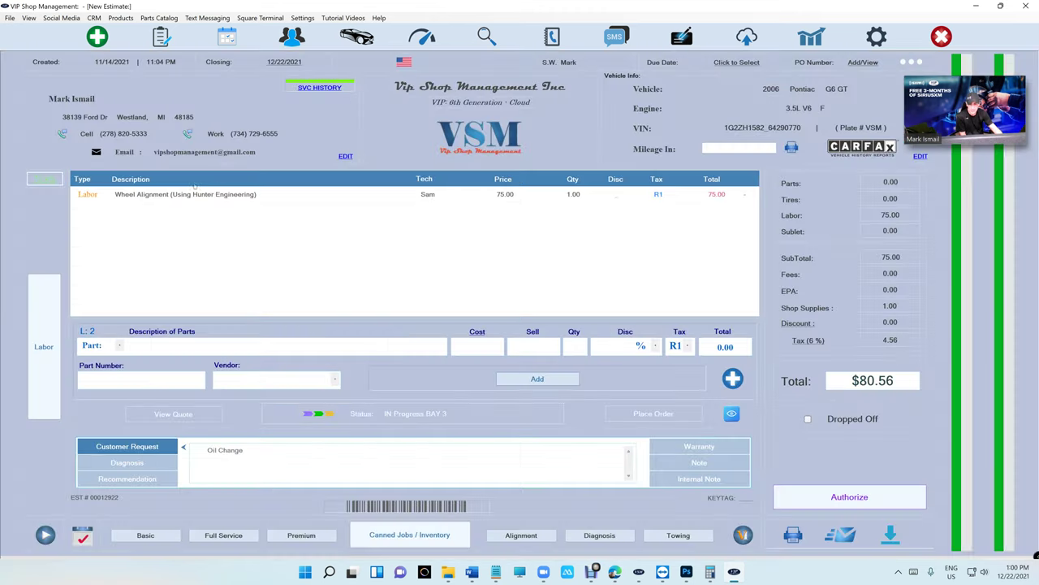
{"action": "left_click", "coordinate": [748, 127]}
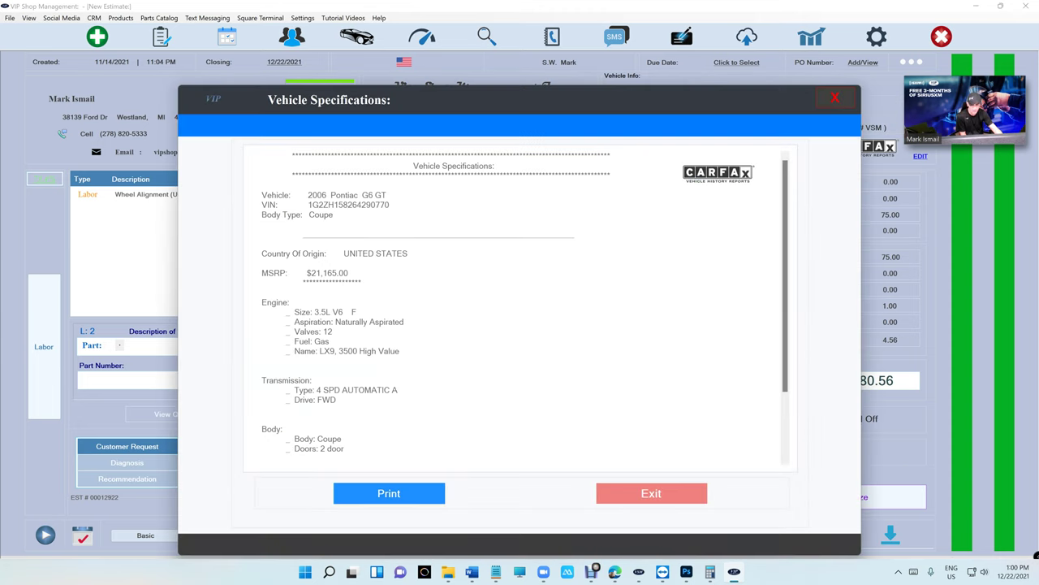
Step: Examine the Pontiac's country of origin, body type, doors, drive and transmission in the vehicle specifications
{"action": "left_click_drag", "start_coordinate": [286, 272], "coordinate": [409, 253]}
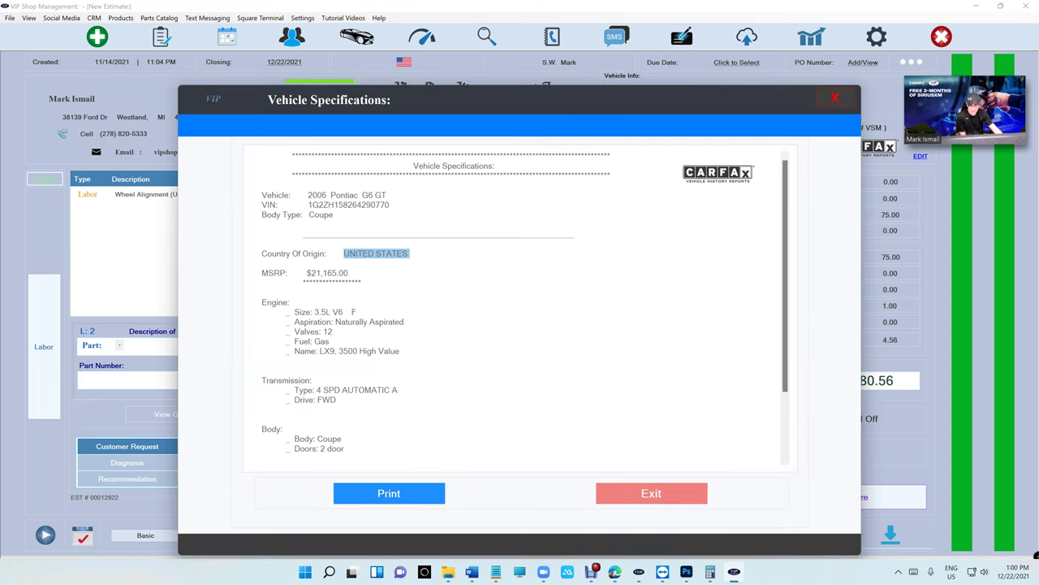
{"action": "double_click", "coordinate": [315, 214]}
{"action": "left_click", "coordinate": [256, 224]}
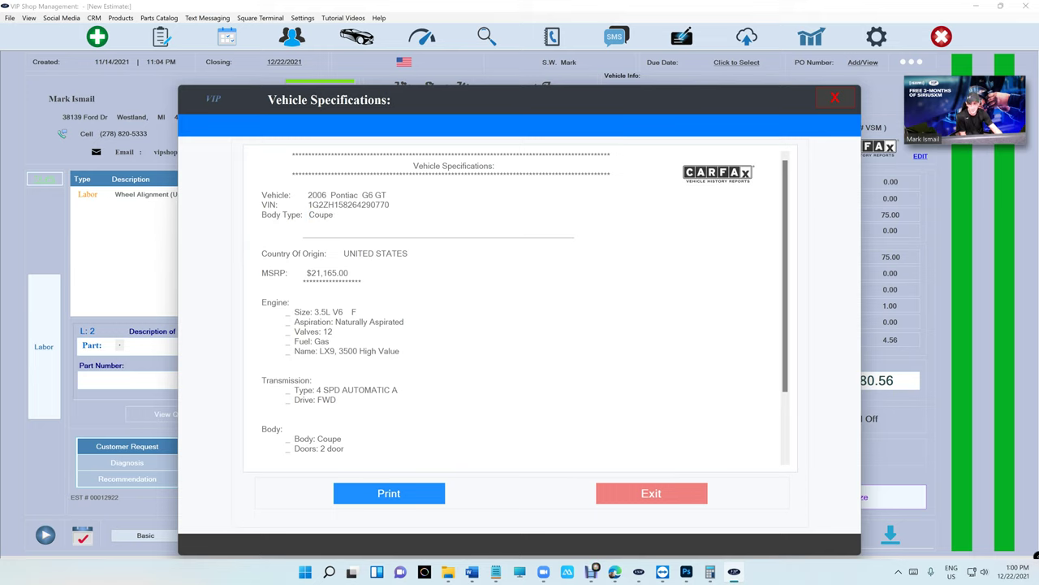
{"action": "left_click_drag", "start_coordinate": [320, 449], "coordinate": [345, 448]}
{"action": "double_click", "coordinate": [328, 438]}
{"action": "double_click", "coordinate": [326, 400]}
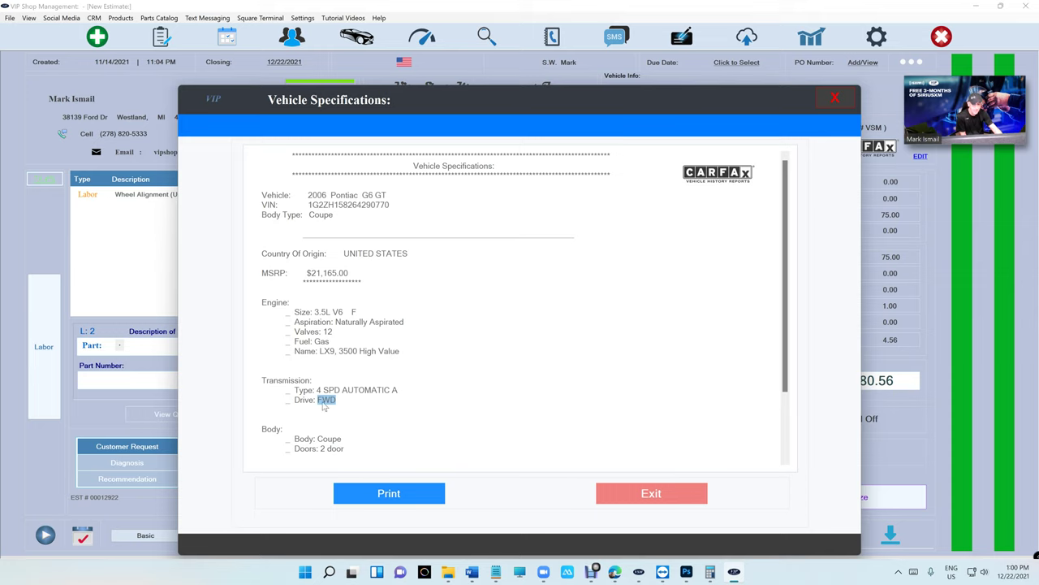
{"action": "left_click_drag", "start_coordinate": [317, 390], "coordinate": [376, 400]}
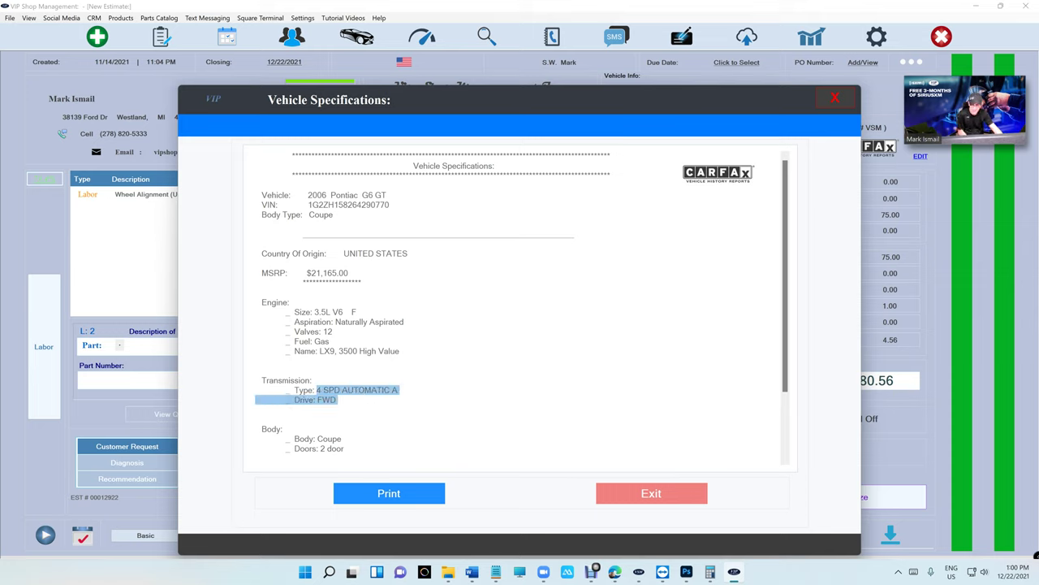
Step: Check the Pontiac's fuel, engine name, aspiration and tire size, and exit the vehicle specifications
{"action": "double_click", "coordinate": [322, 341]}
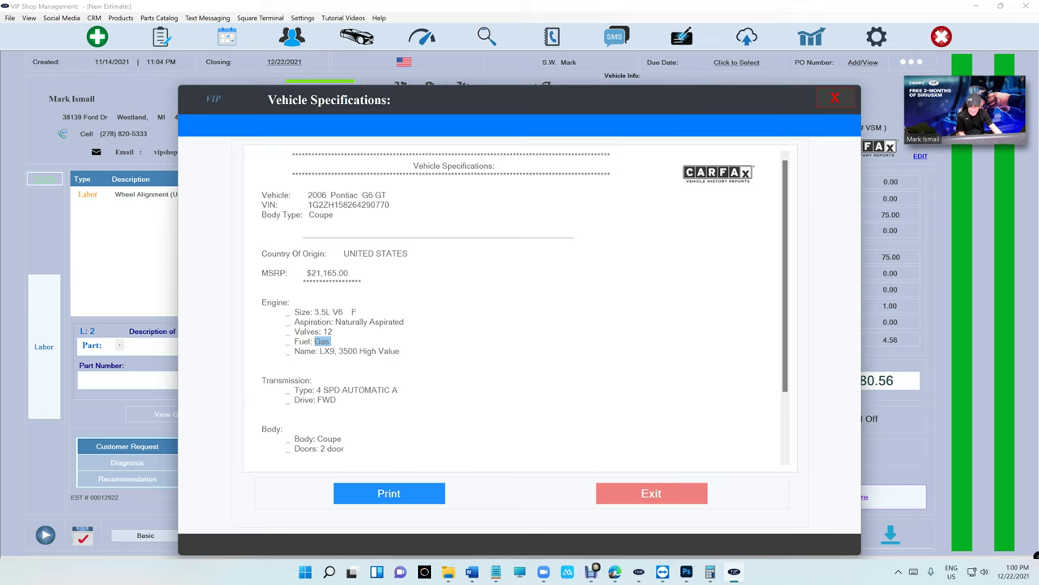
{"action": "left_click_drag", "start_coordinate": [321, 351], "coordinate": [255, 350]}
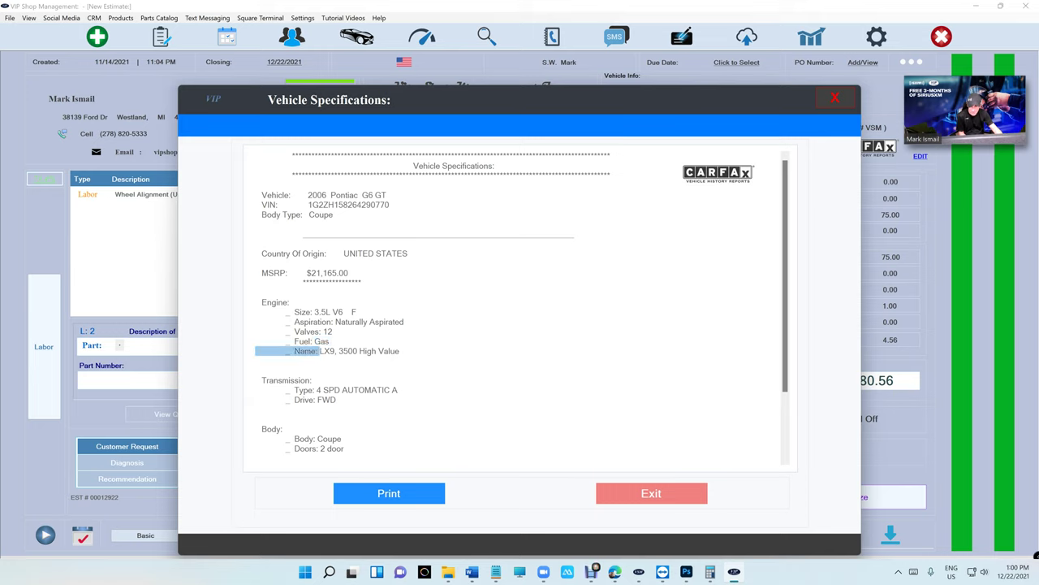
{"action": "left_click_drag", "start_coordinate": [335, 321], "coordinate": [403, 321]}
{"action": "scroll", "coordinate": [520, 308], "scroll_direction": "down", "scroll_amount": 3}
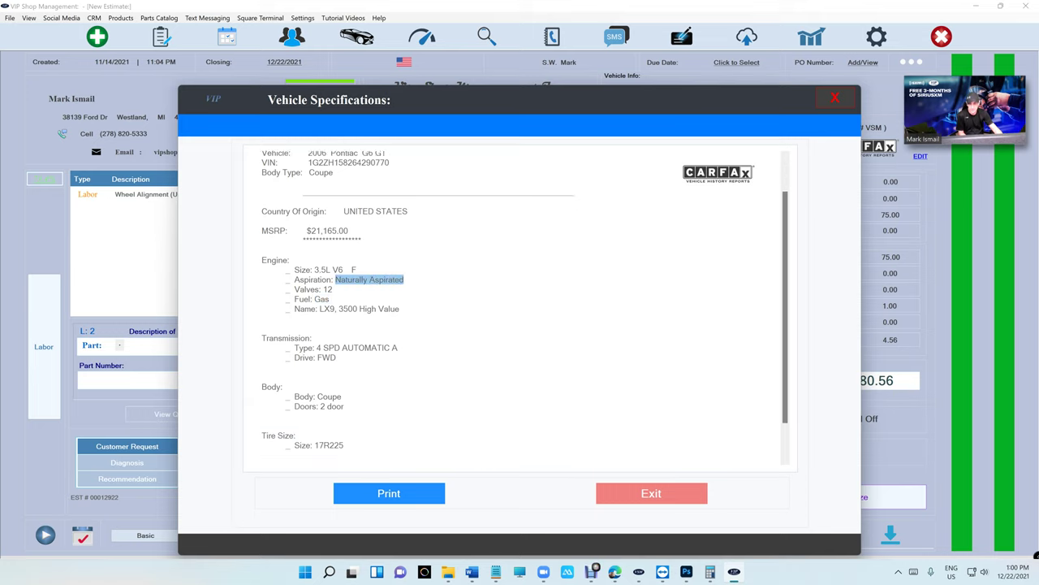
{"action": "left_click_drag", "start_coordinate": [344, 401], "coordinate": [255, 391]}
{"action": "scroll", "coordinate": [520, 309], "scroll_direction": "up", "scroll_amount": 3}
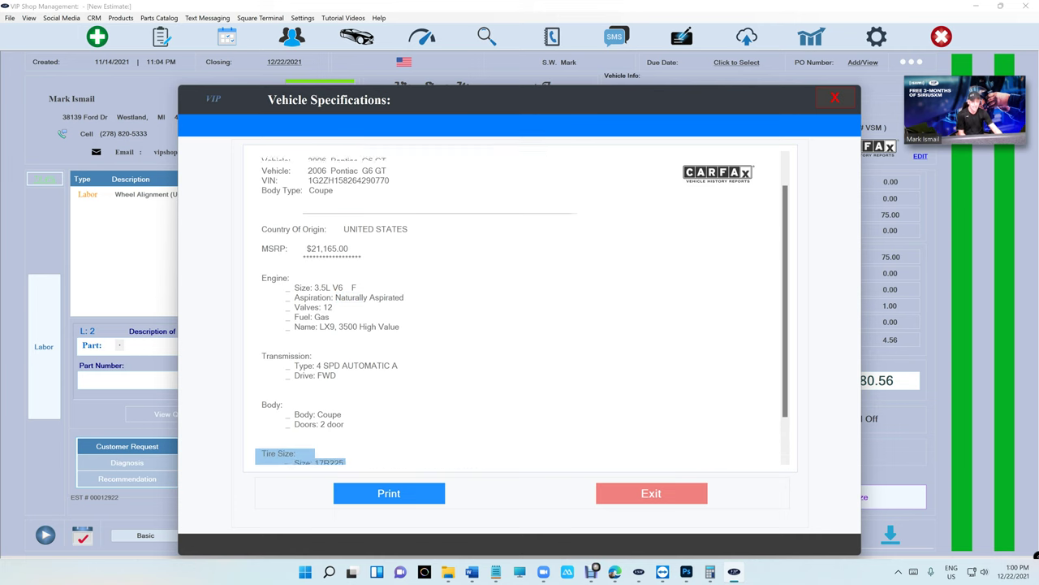
{"action": "left_click", "coordinate": [639, 493]}
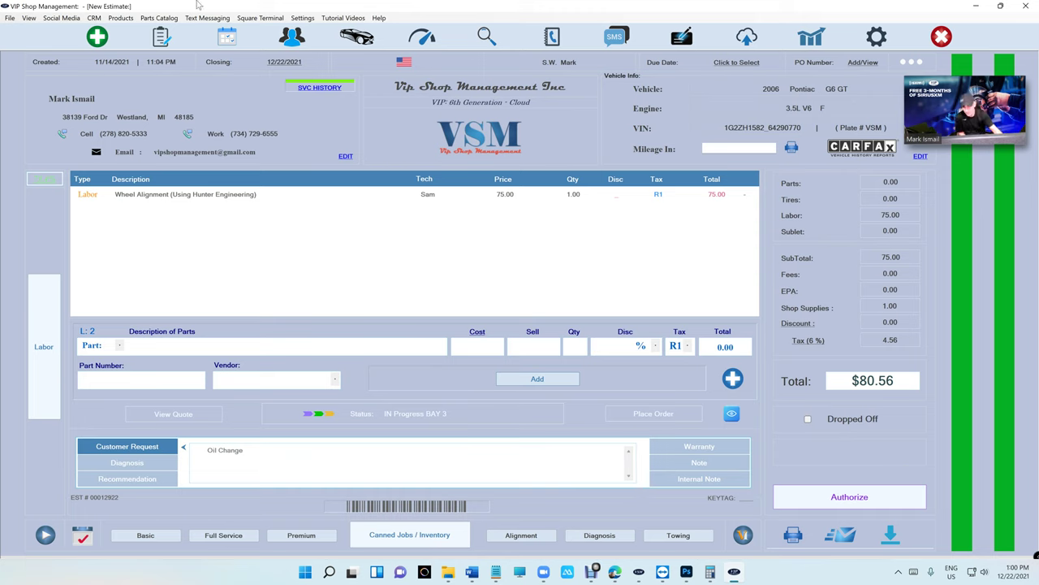
Step: Start a blank estimate, return to the workflow and look through its in-progress and partially paid invoices, ending on the in-progress estimates
{"action": "left_click", "coordinate": [99, 39]}
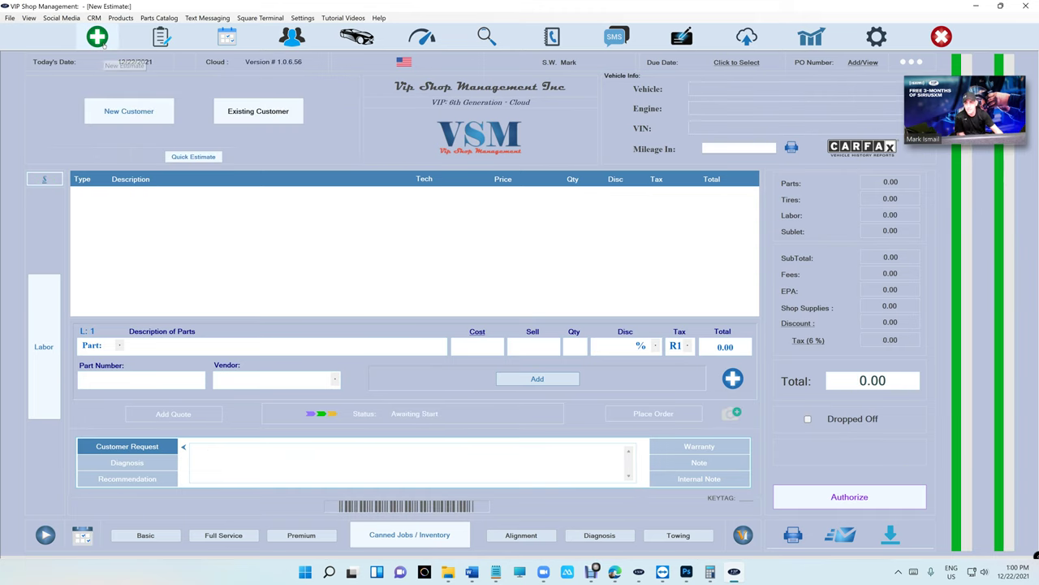
{"action": "left_click", "coordinate": [162, 39]}
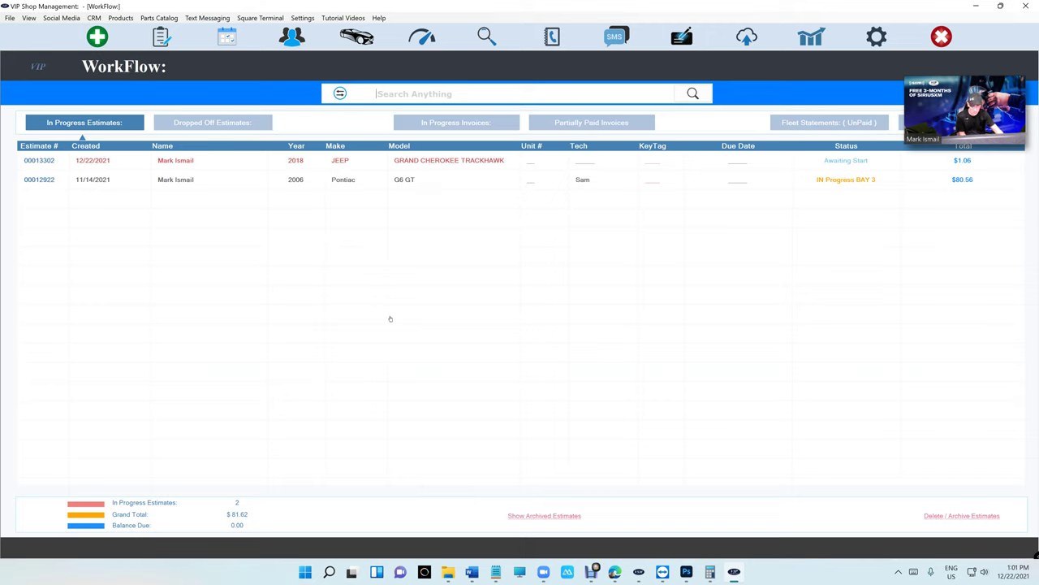
{"action": "left_click", "coordinate": [439, 126]}
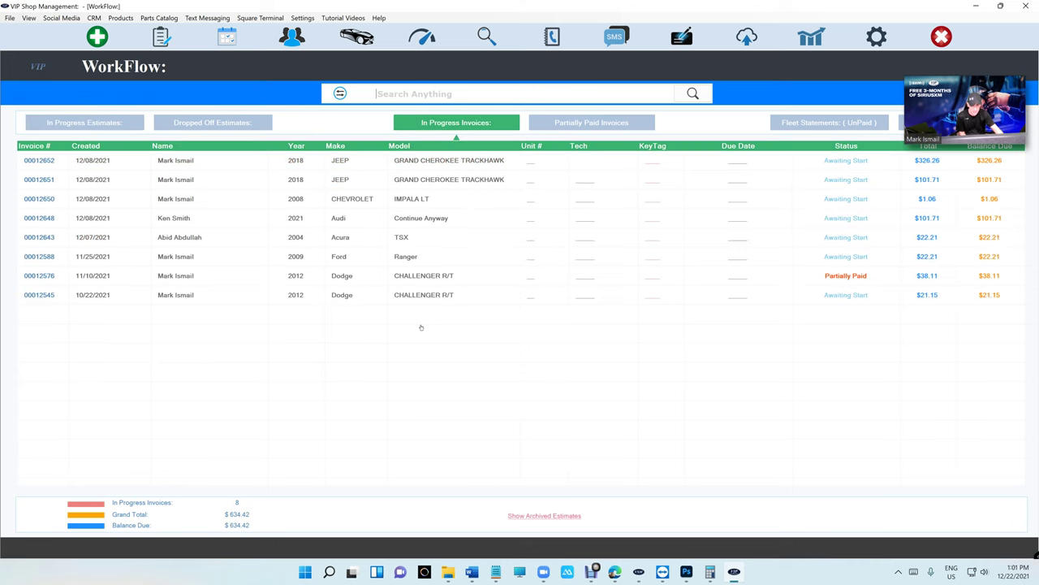
{"action": "left_click", "coordinate": [543, 123]}
{"action": "left_click", "coordinate": [455, 122]}
{"action": "left_click", "coordinate": [84, 123]}
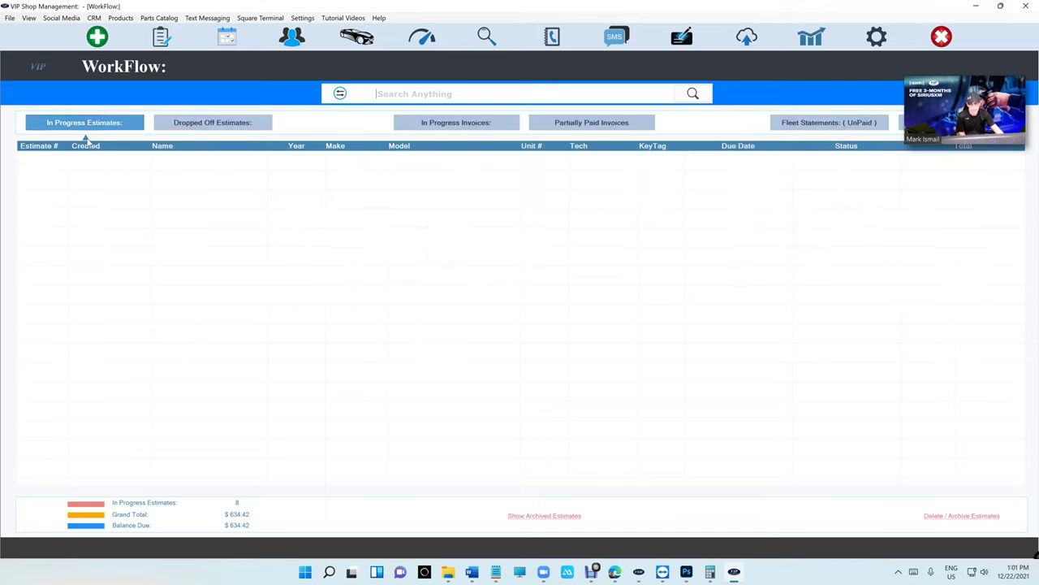
Step: Open the workflow's advanced search, view the estimate-number option, and search by invoice number for 50000
{"action": "left_click_drag", "start_coordinate": [940, 111], "coordinate": [945, 166]}
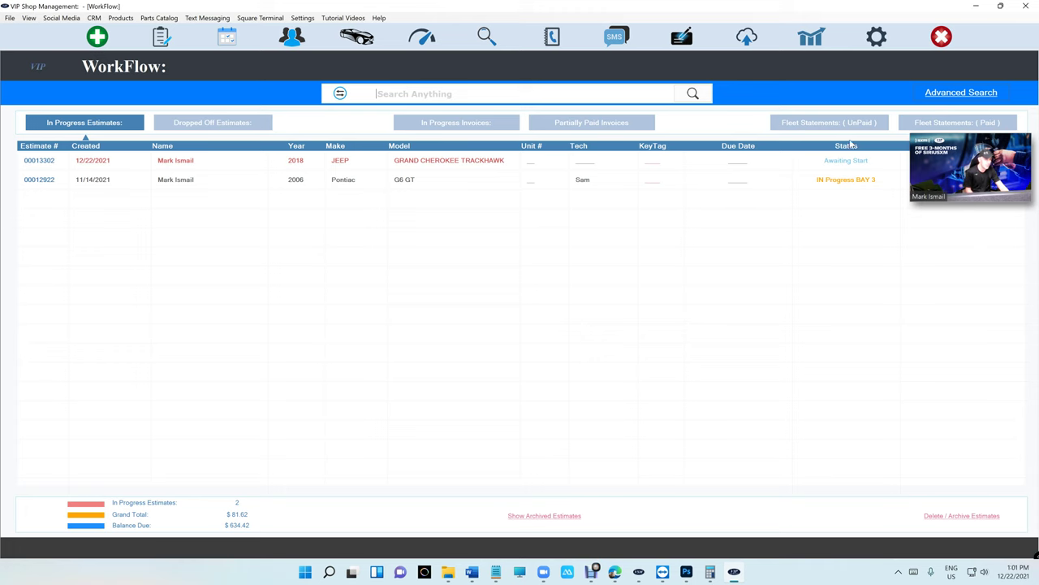
{"action": "left_click", "coordinate": [954, 92]}
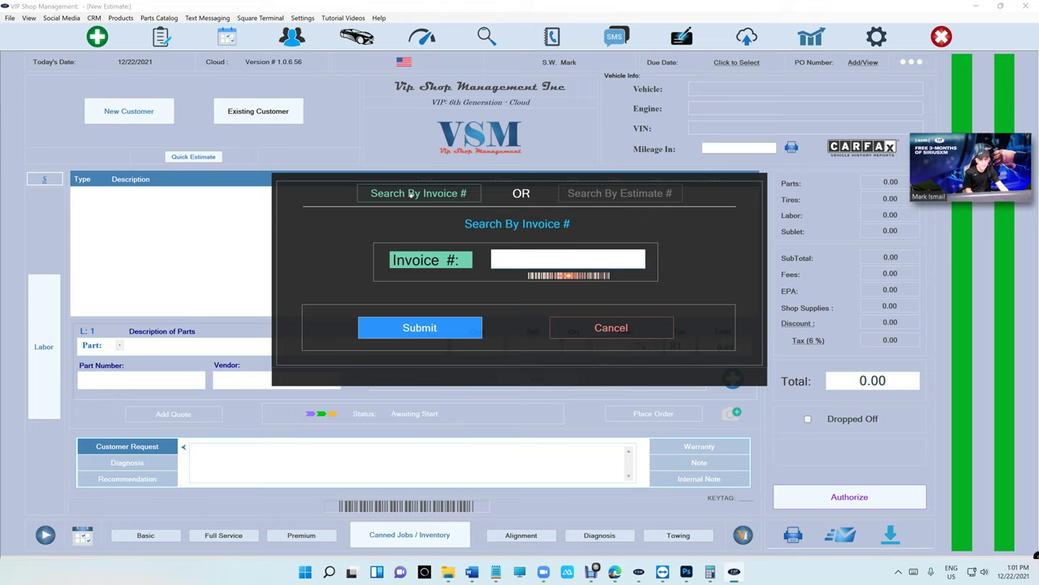
{"action": "left_click", "coordinate": [604, 199]}
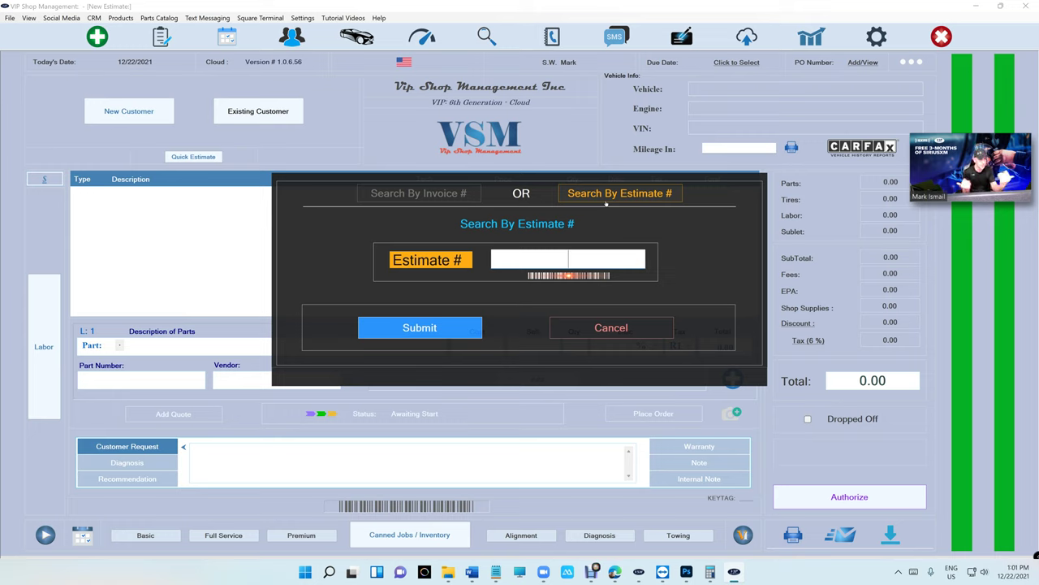
{"action": "left_click", "coordinate": [412, 200]}
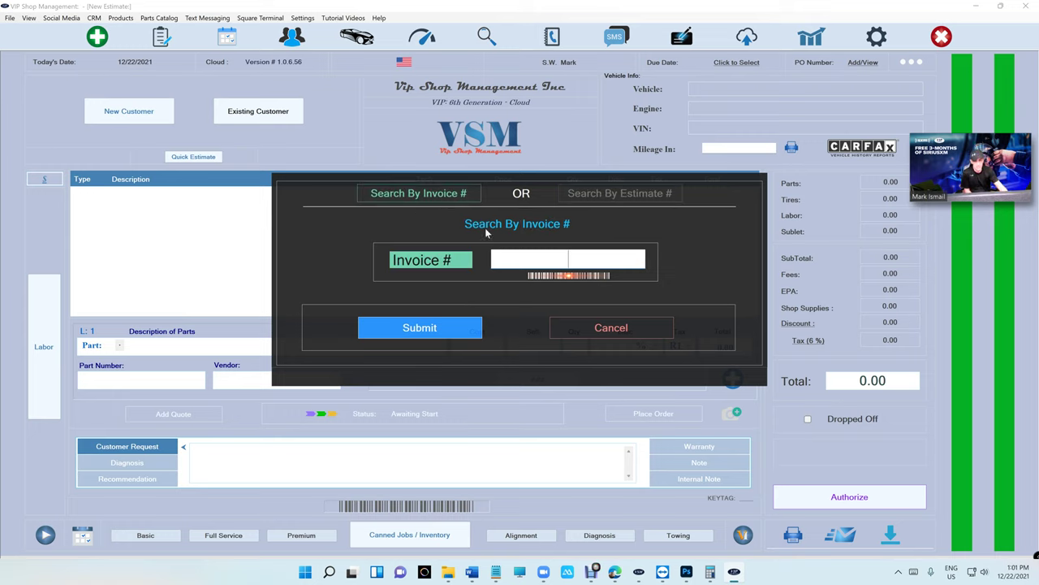
{"action": "type", "text": "50000"}
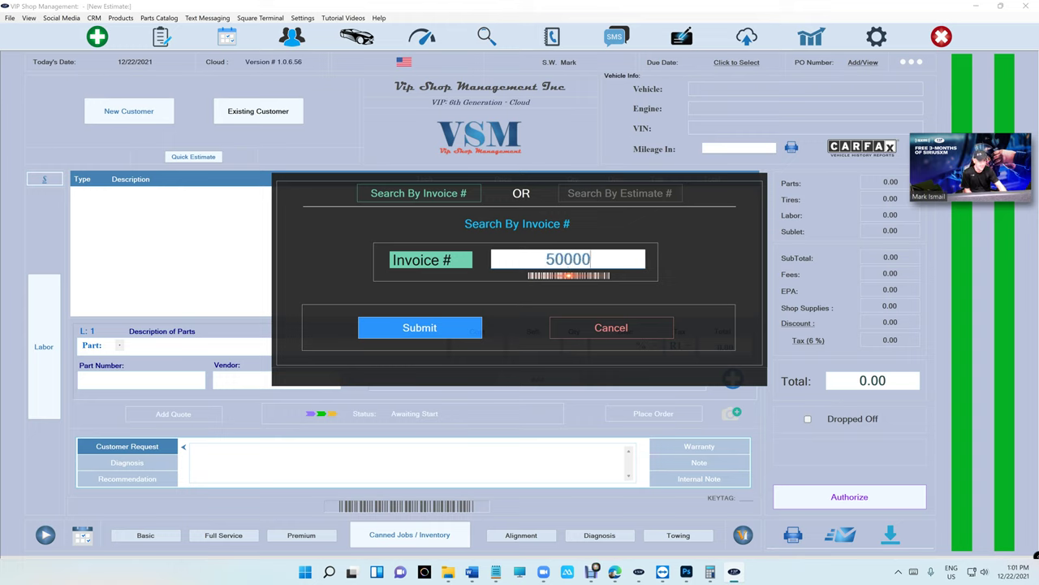
{"action": "left_click", "coordinate": [457, 328]}
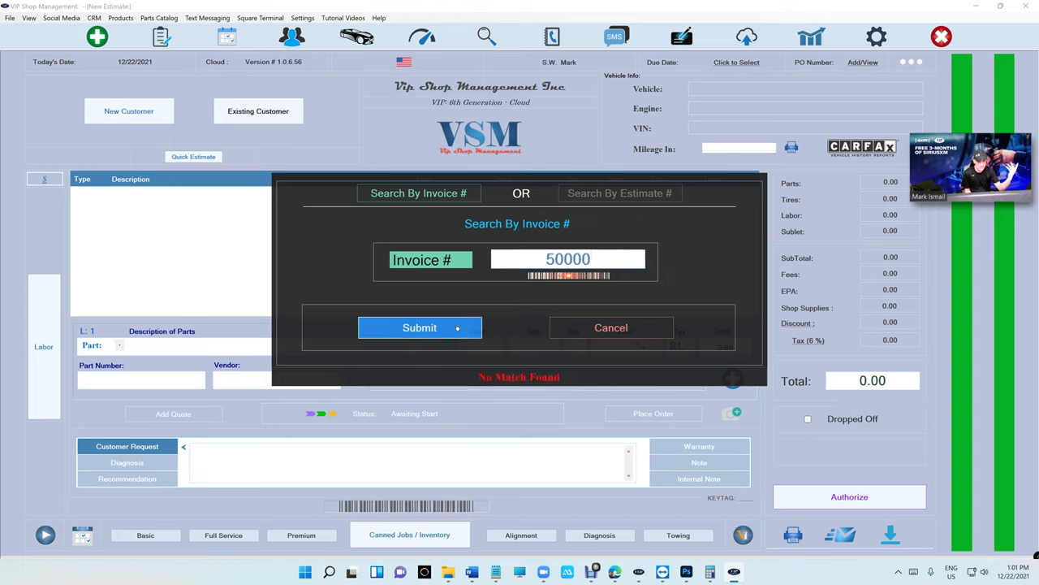
{"action": "left_click", "coordinate": [458, 328]}
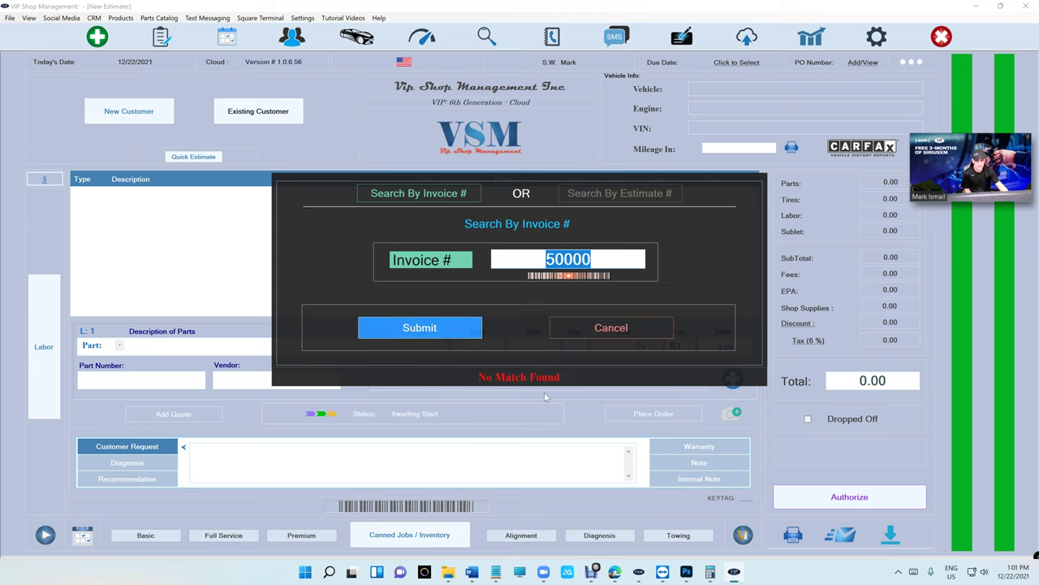
Step: Cancel the invoice search and check the Jeep Grand Cherokee Trackhawk's estimate number among the workflow's in-progress estimates
{"action": "left_click", "coordinate": [610, 328]}
{"action": "left_click", "coordinate": [161, 36]}
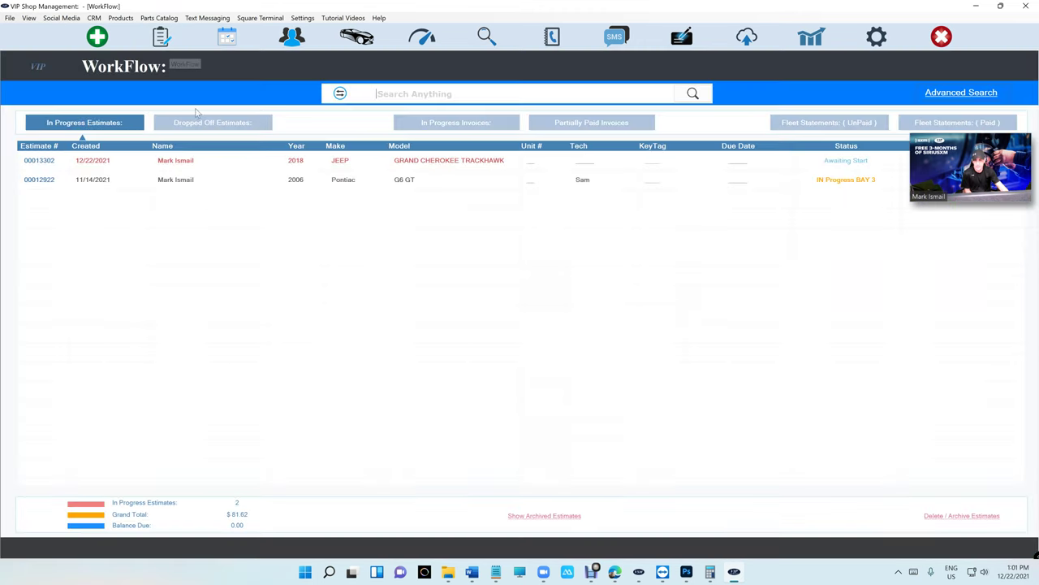
{"action": "left_click", "coordinate": [45, 163]}
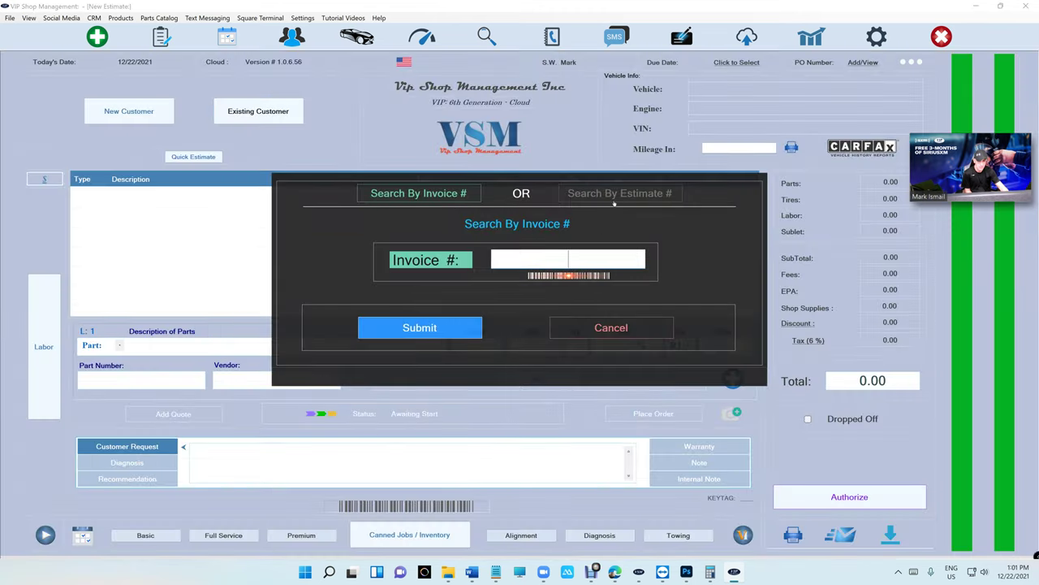
Step: Run the advanced search by estimate number for 13302 and close the search
{"action": "left_click", "coordinate": [676, 194]}
{"action": "type", "text": "133052"}
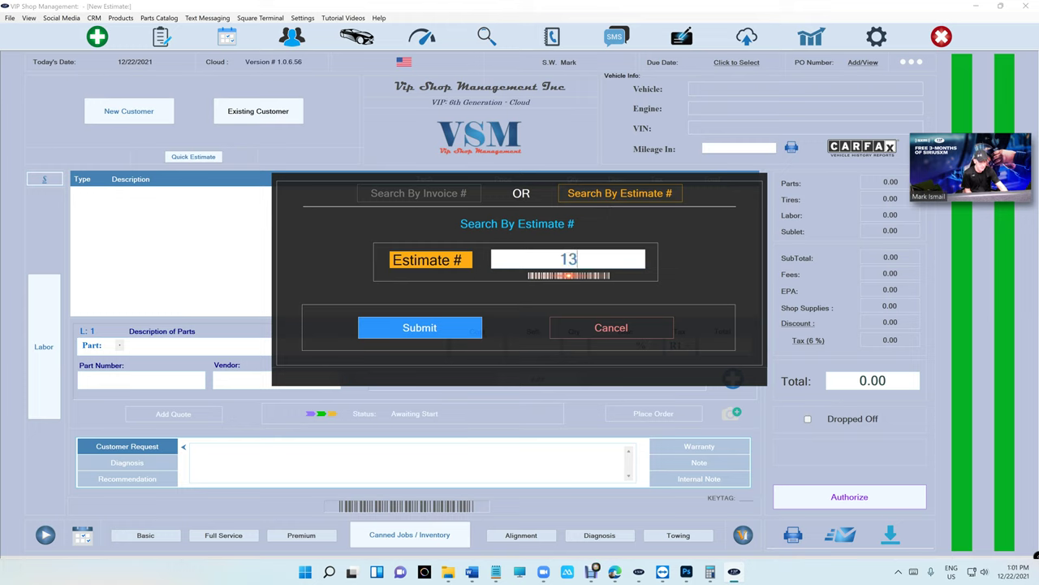
{"action": "key", "text": "BackSpace"}
{"action": "key", "text": "BackSpace"}
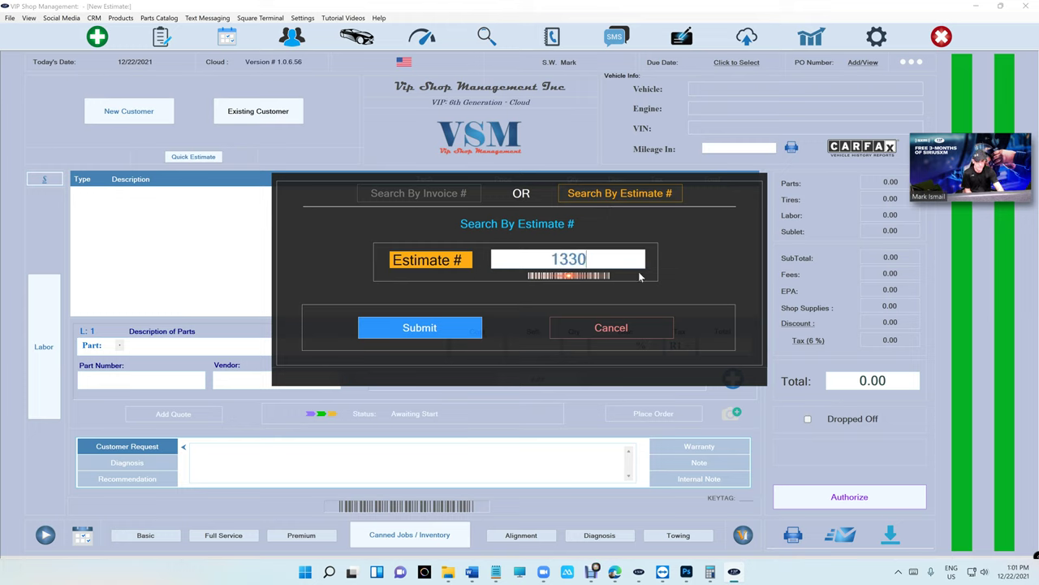
{"action": "type", "text": "2"}
{"action": "left_click", "coordinate": [460, 325]}
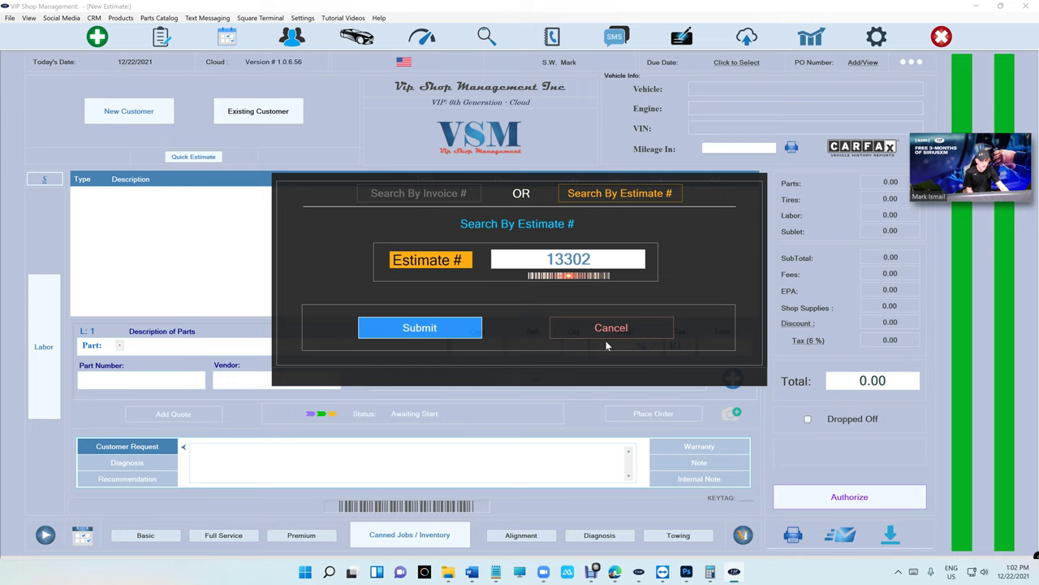
{"action": "left_click", "coordinate": [459, 328]}
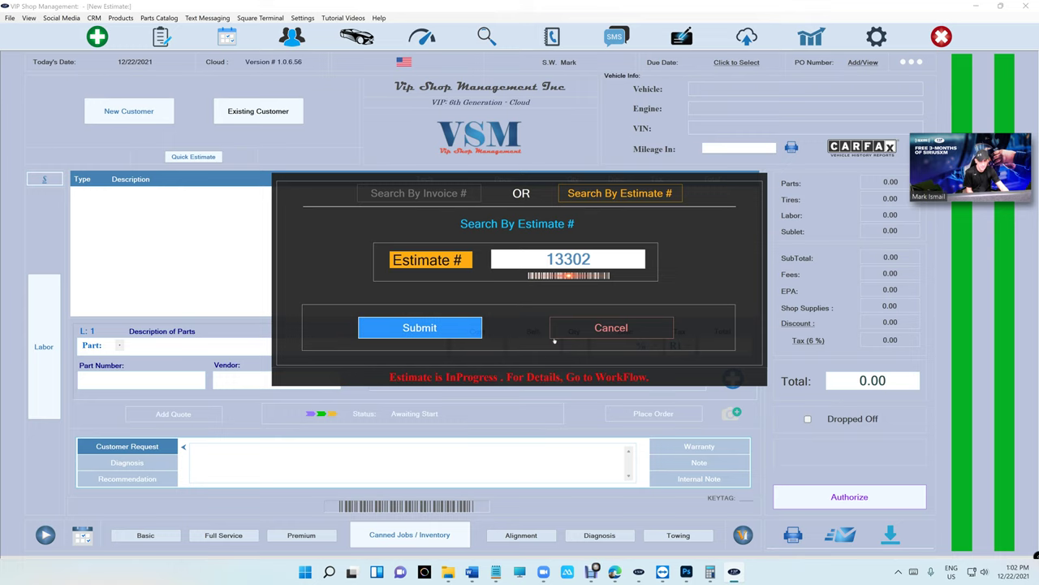
{"action": "left_click", "coordinate": [610, 328]}
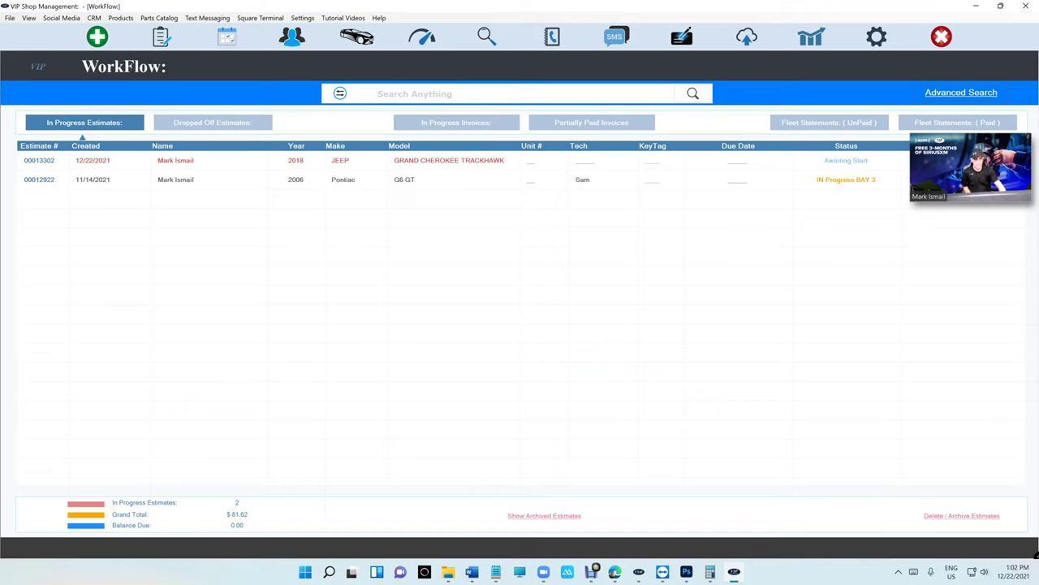
Step: Search the workflow's in-progress estimates for 13302 and start a new blank estimate
{"action": "type", "text": "1"}
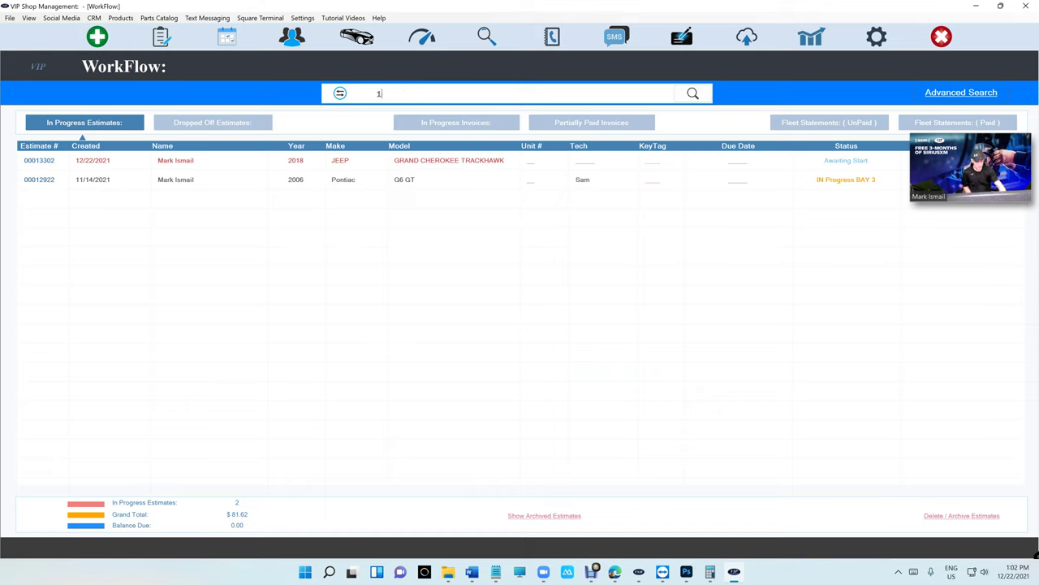
{"action": "type", "text": "3302"}
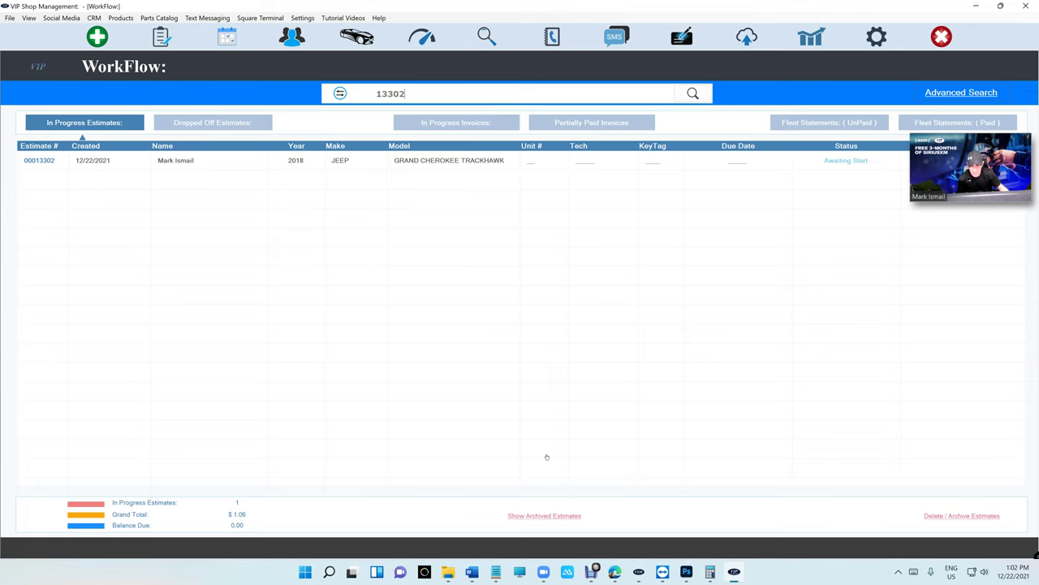
{"action": "left_click", "coordinate": [97, 36]}
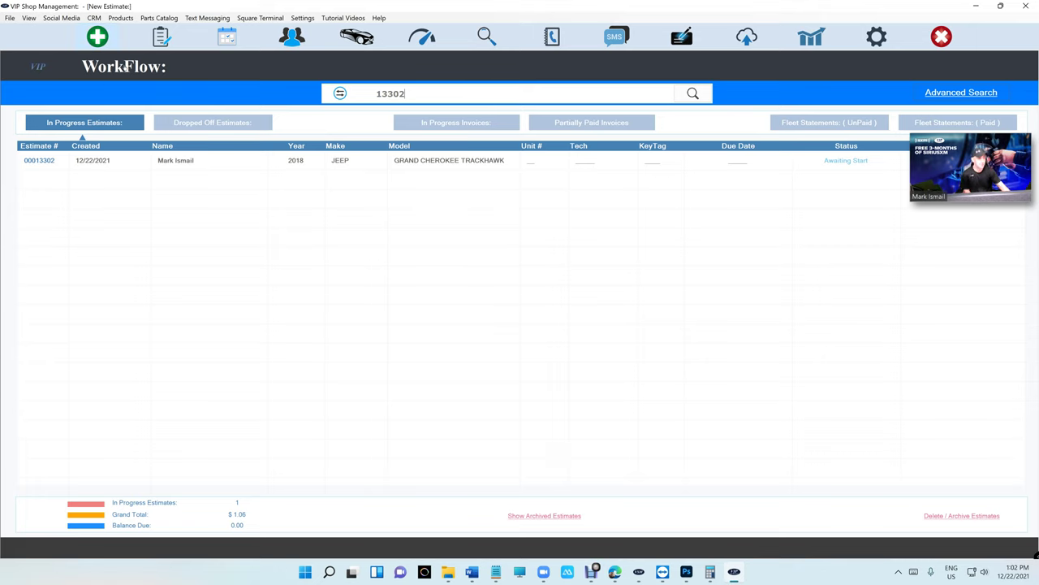